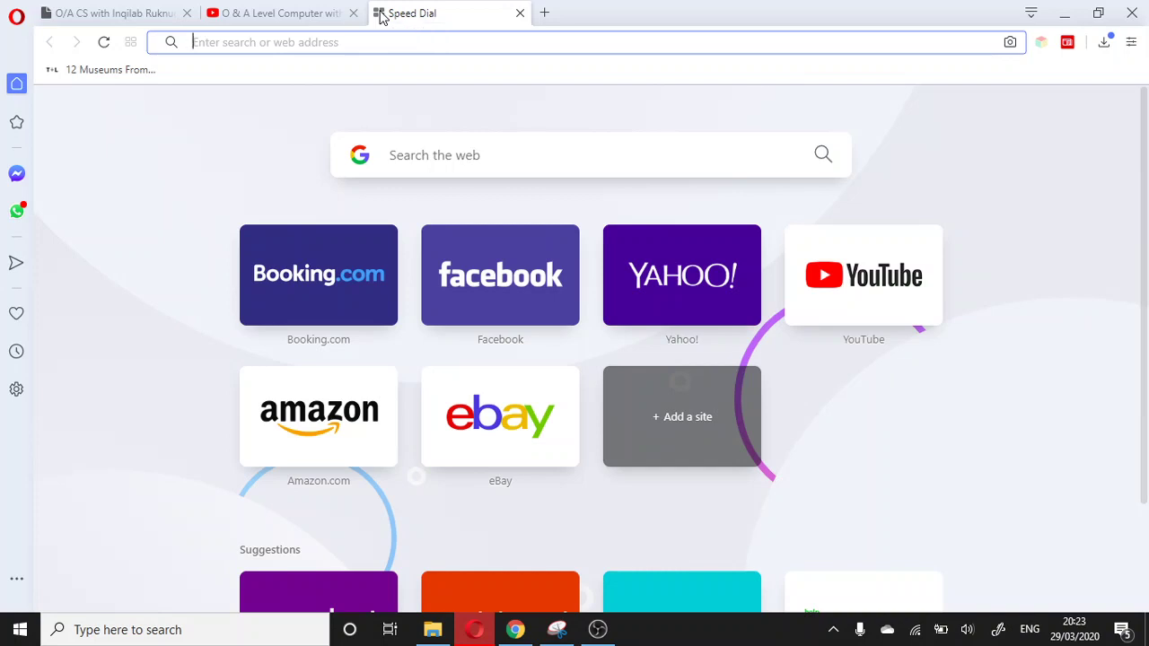
Step: Open classroom.google.com and sign in with the Gmail account by entering the account password, dismissing the offer to save it
text(classroom.google.com)
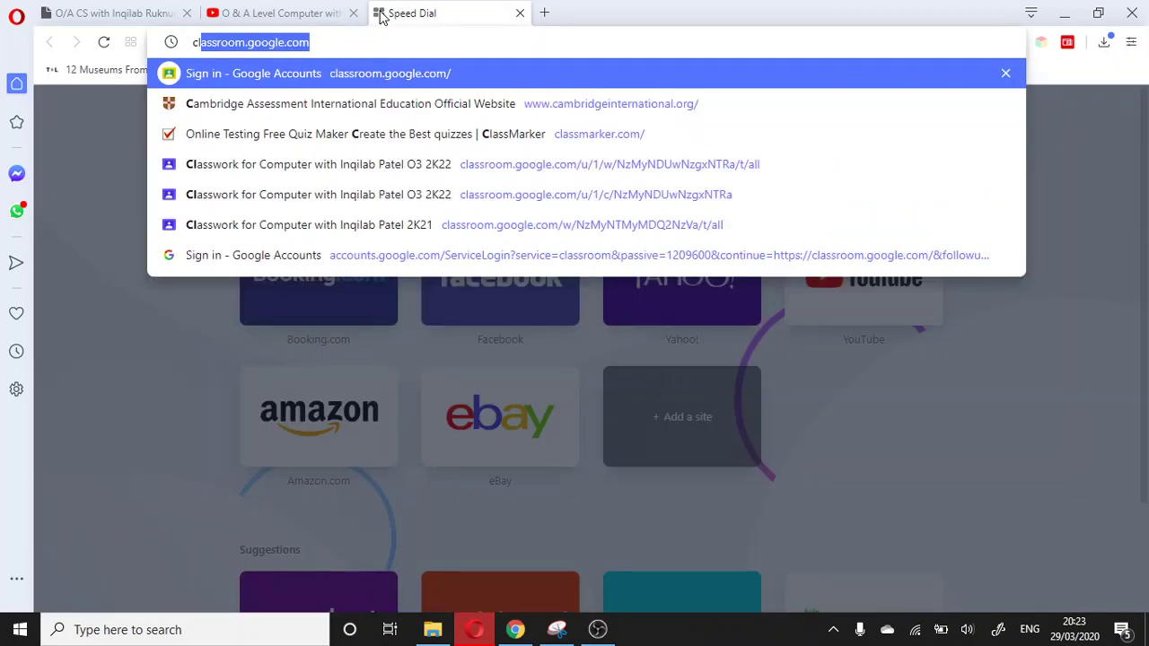
key(Return)
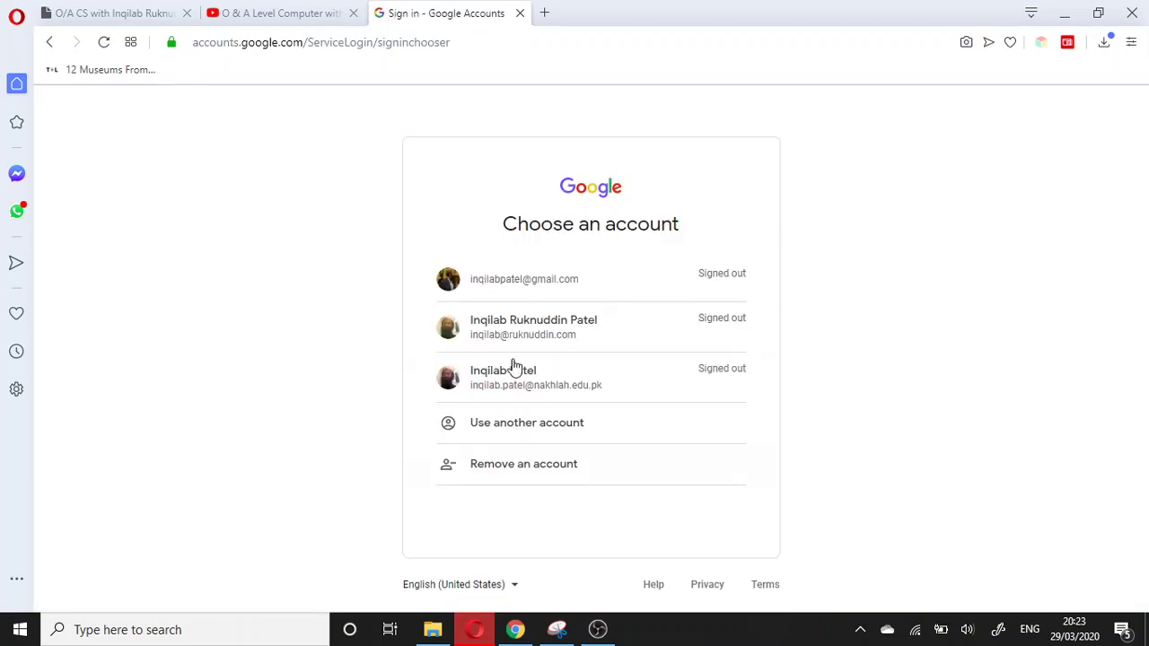
click(524, 292)
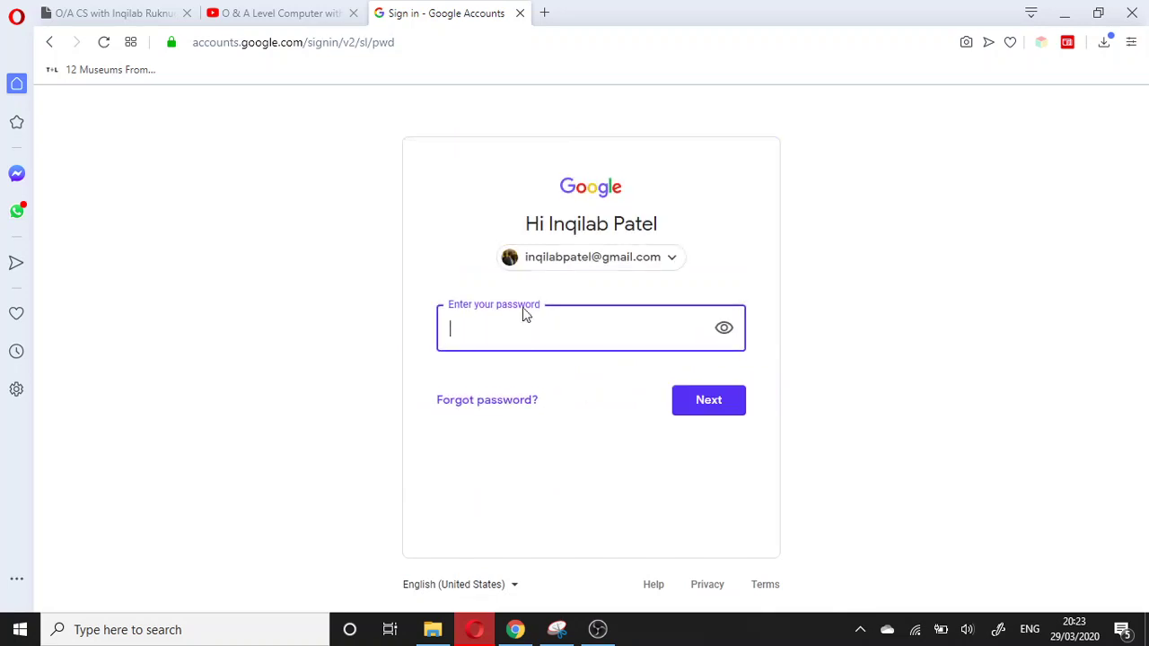
text(••••••••••••)
click(725, 410)
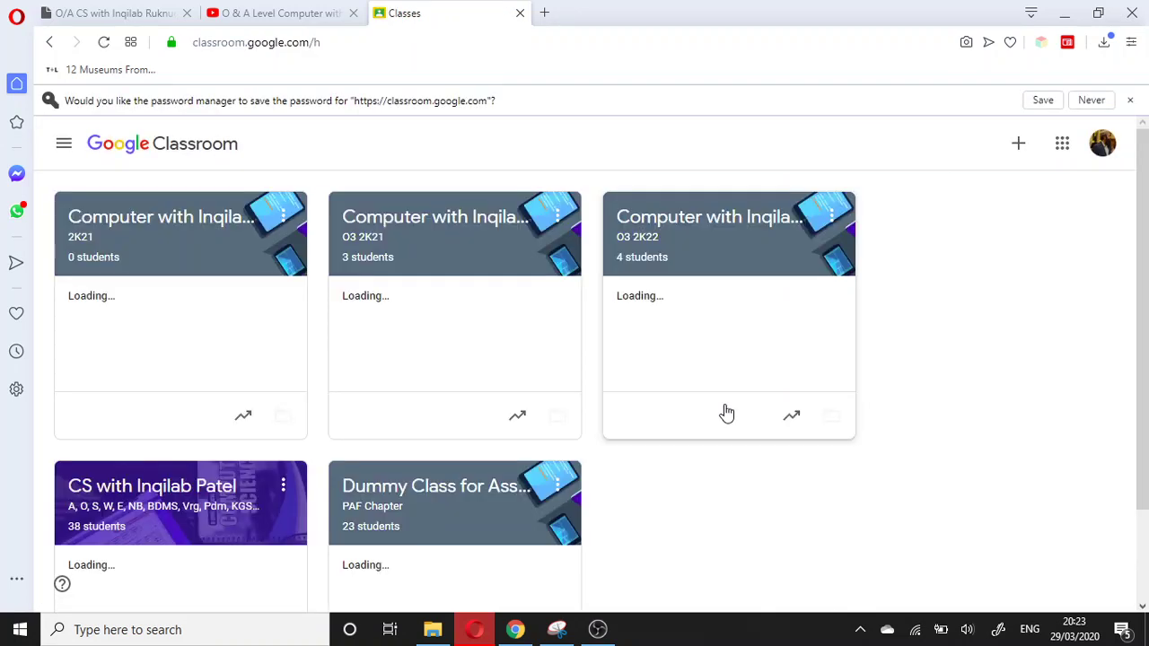
click(1131, 100)
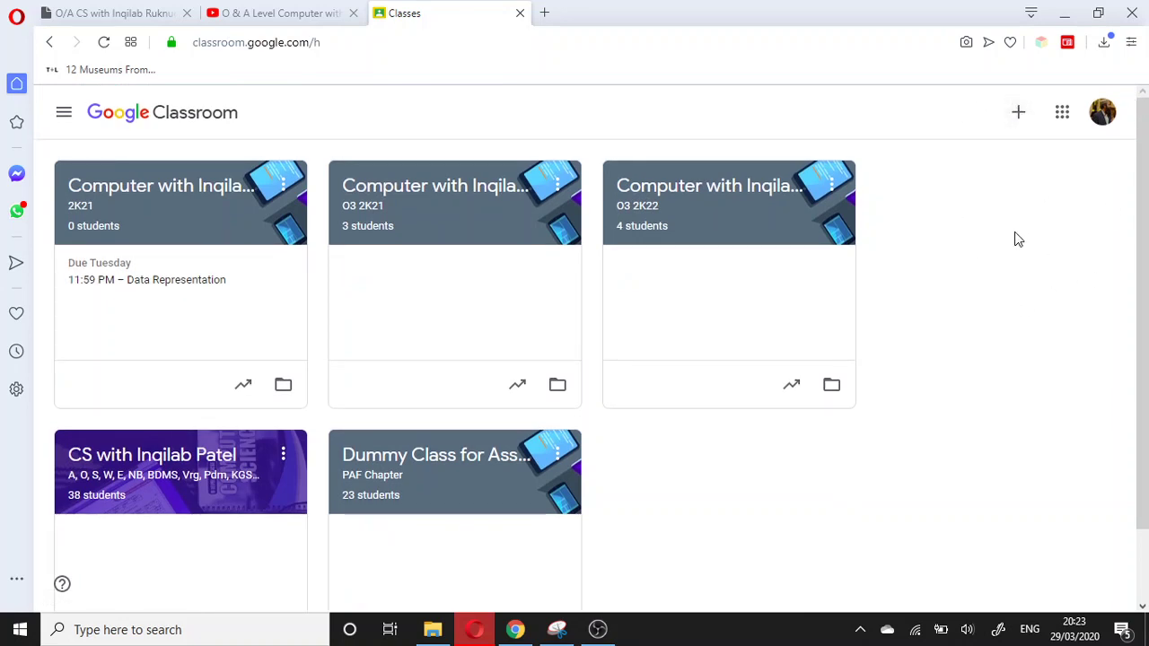
Step: Start creating a new class and accept the notice about not using Classroom at a school with students
click(1020, 120)
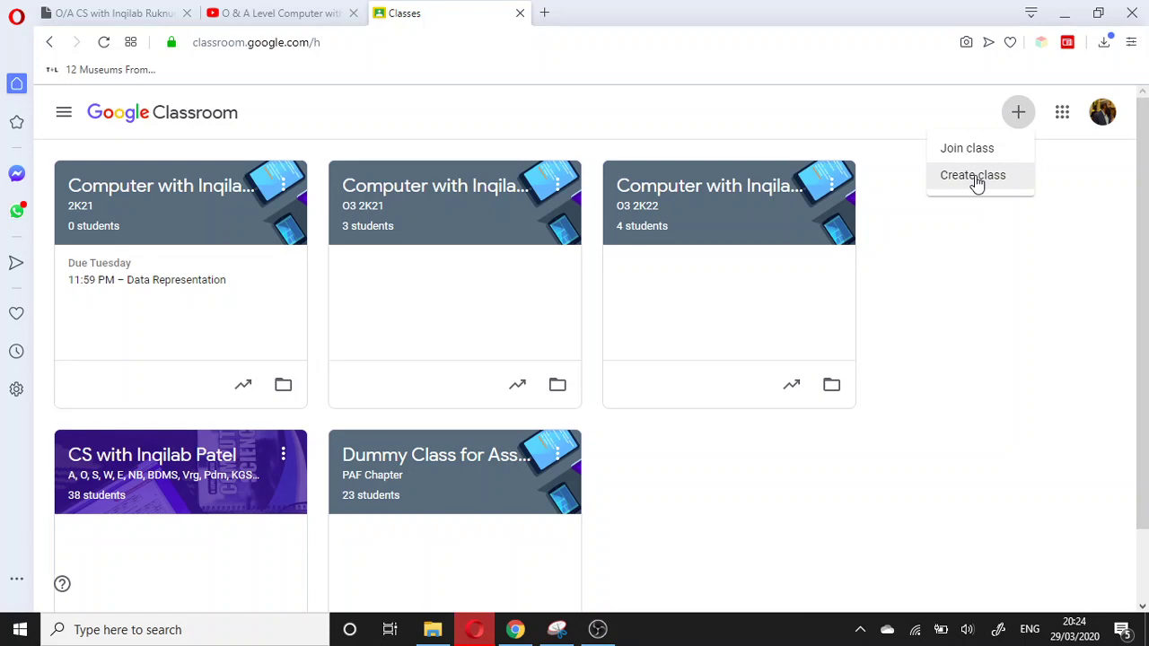
click(976, 177)
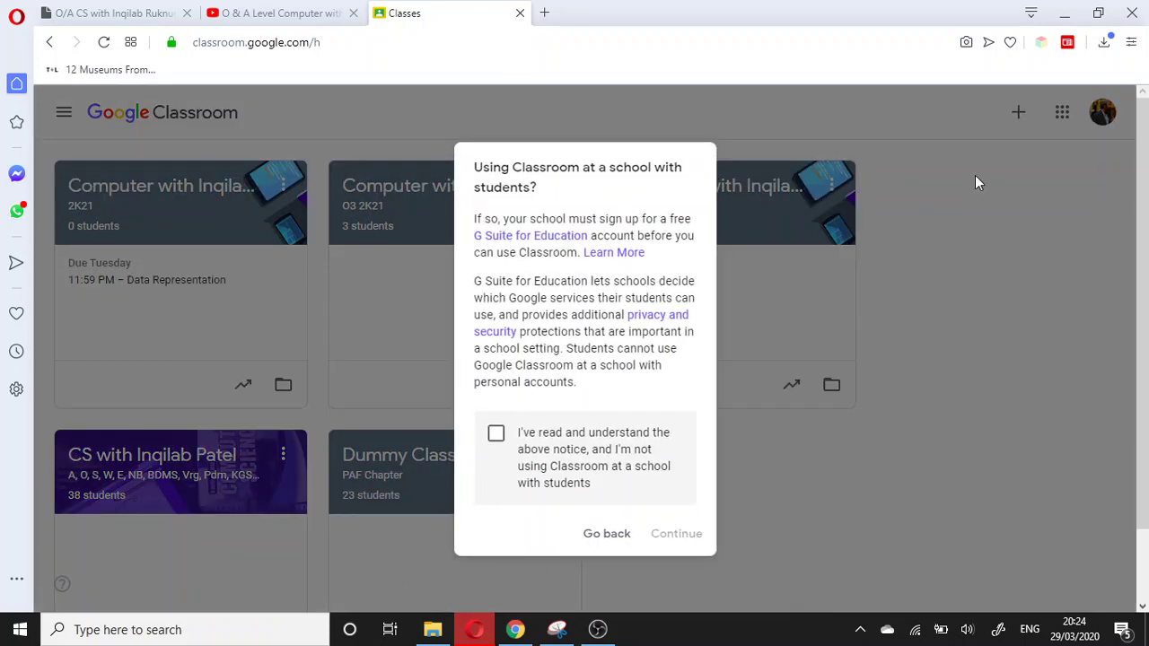
click(497, 435)
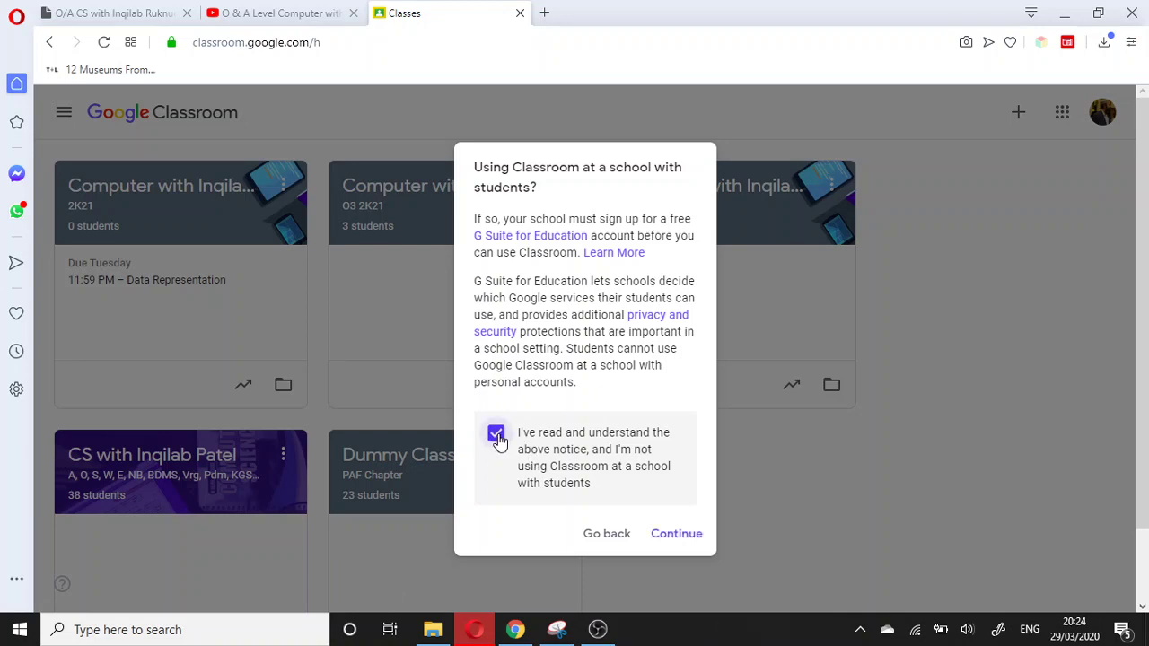
click(661, 537)
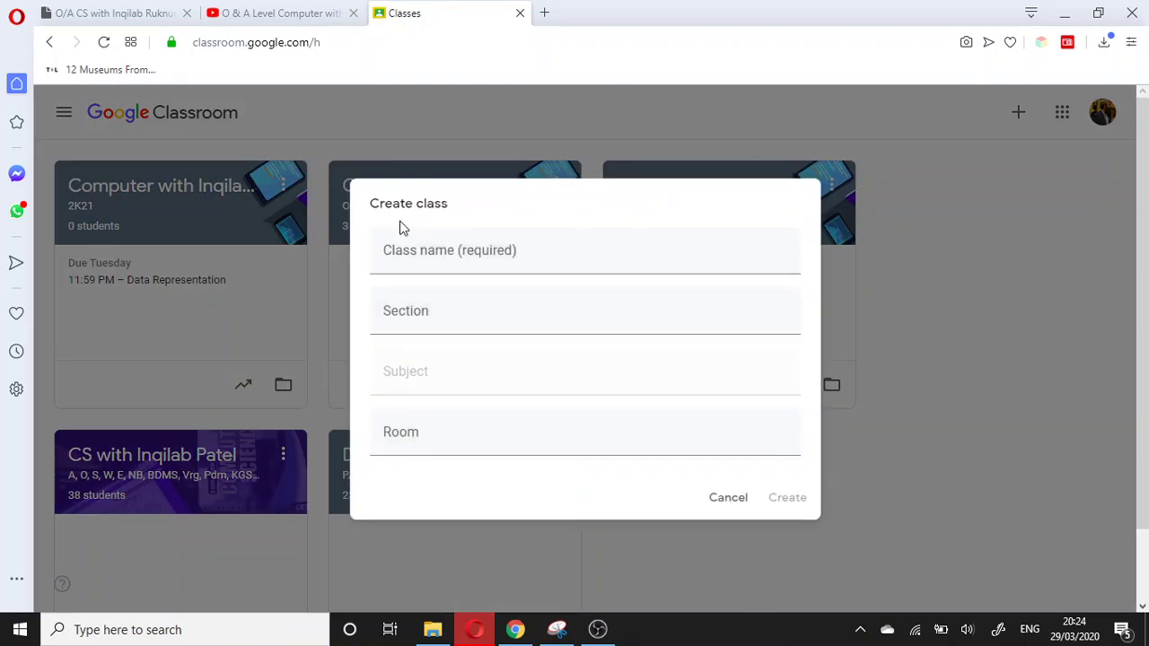
Step: Name the class "Computer with" followed by the teacher's full name, and enter "Section of 2K21" as the section
click(416, 257)
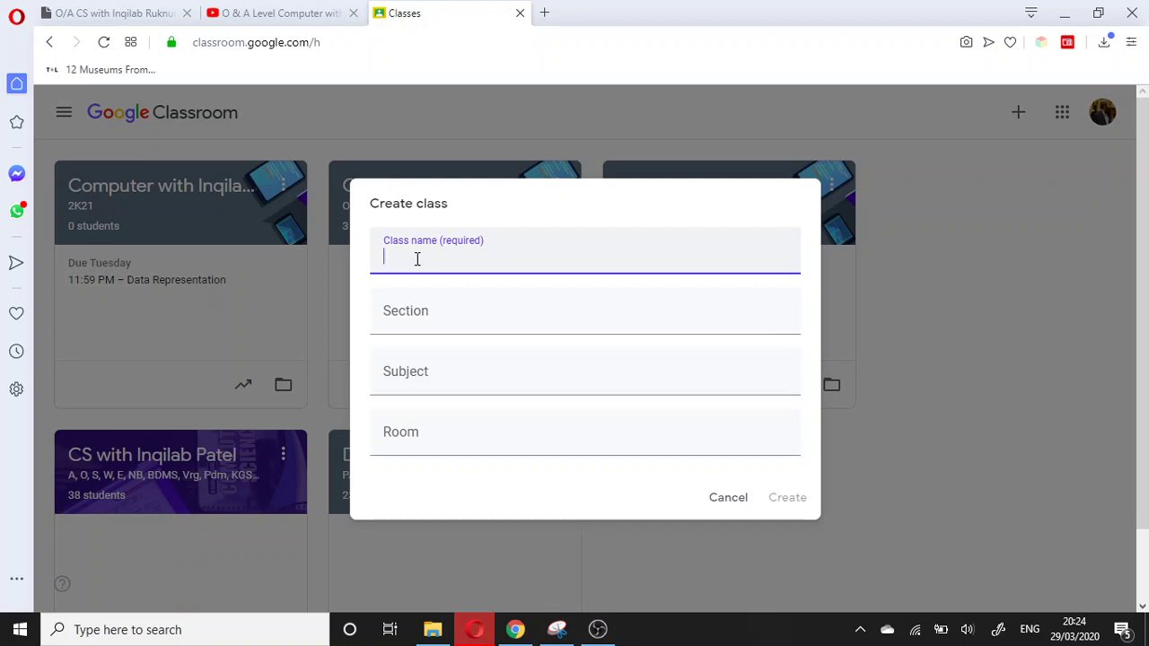
text(Computer with)
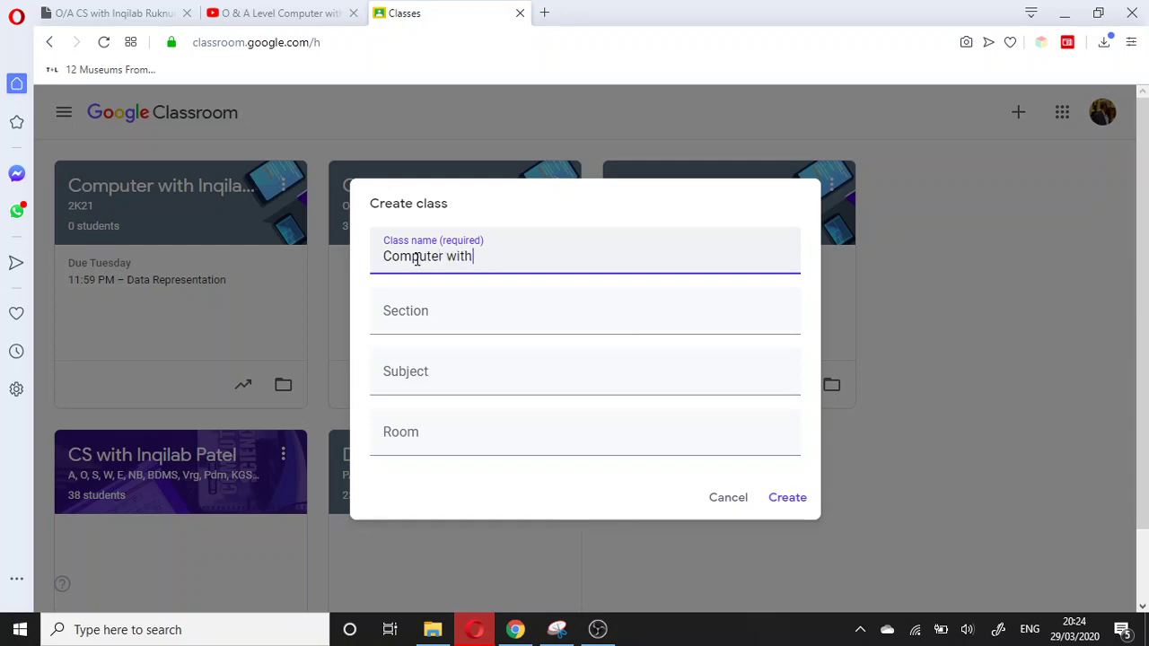
text( Inqilab Patel)
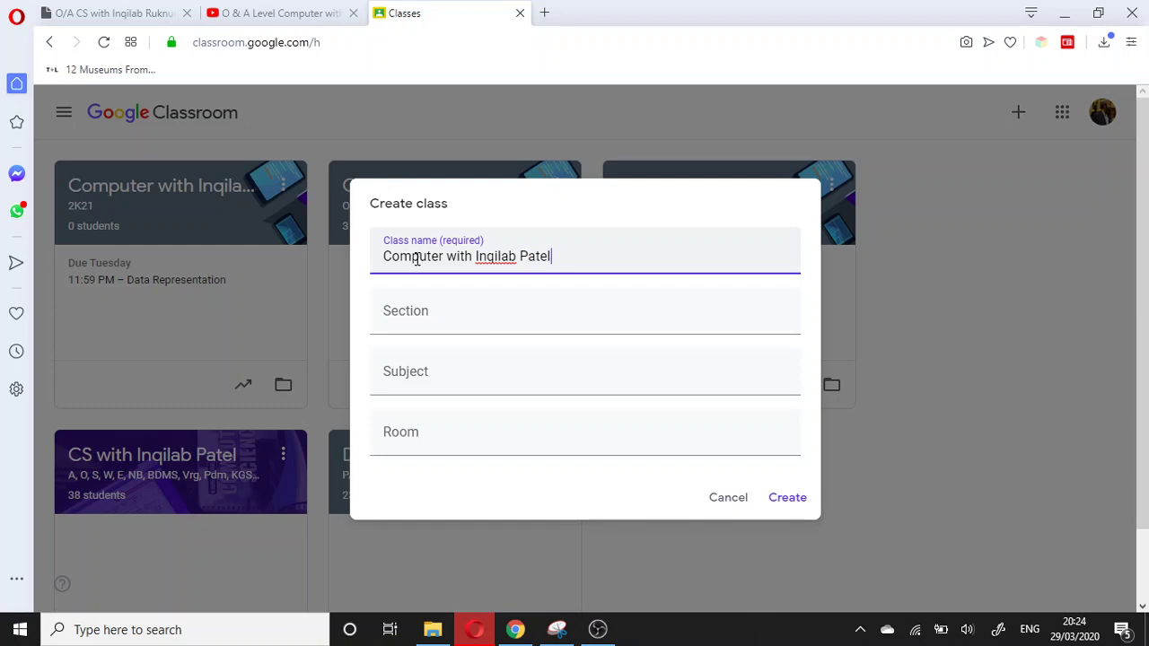
click(440, 318)
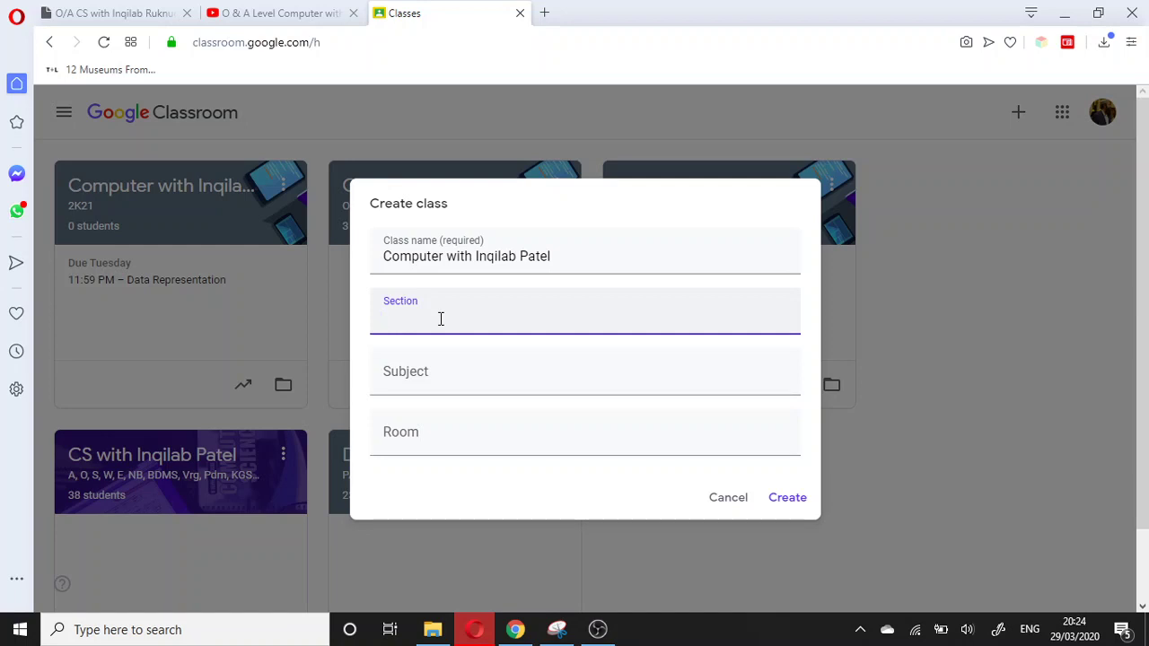
text(Section of 2K2)
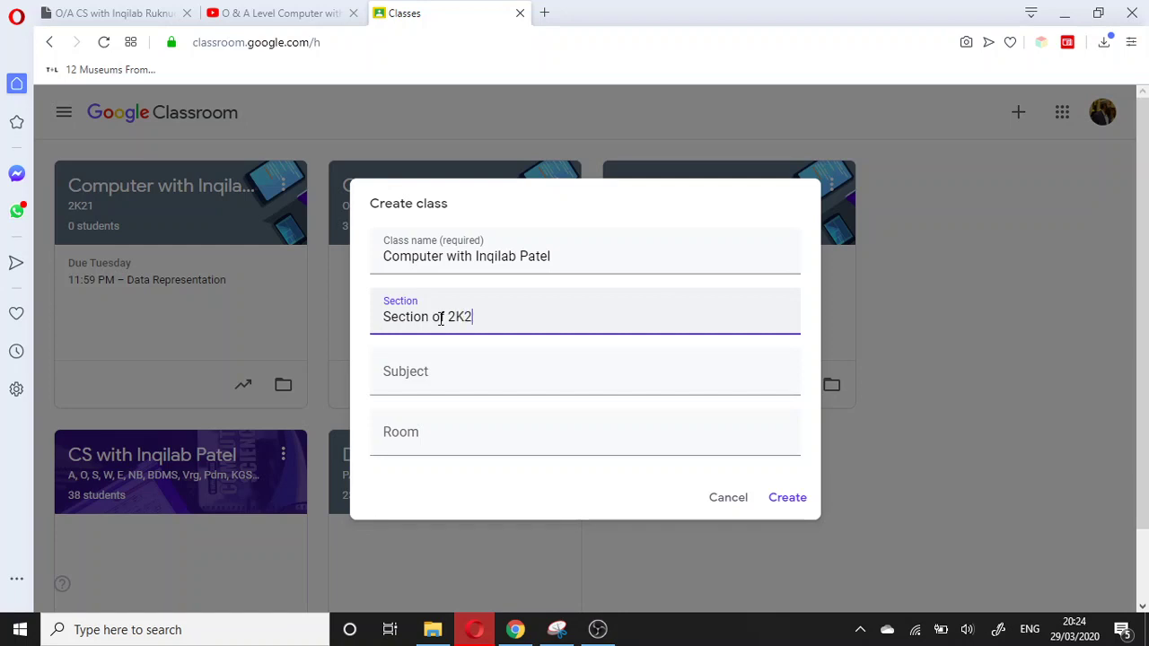
text(1)
Step: Enter "Computer Sceince" as the subject and "Computer Lab" as the room, and create the class
click(441, 362)
text(C)
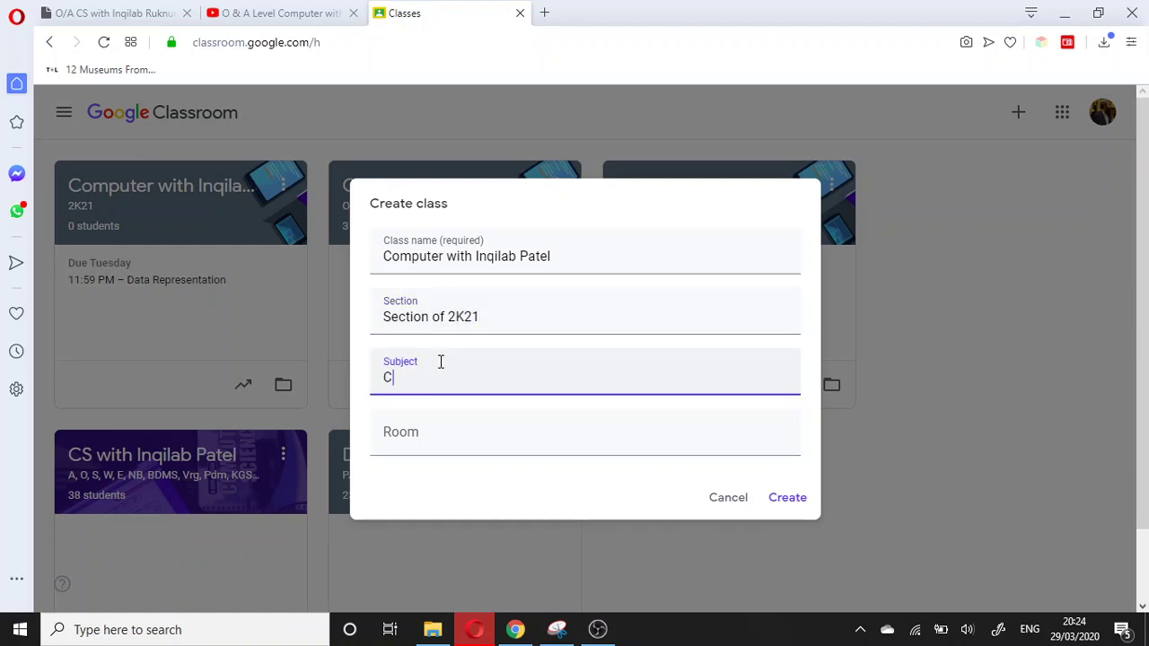
text(omputer Sceince)
key(Tab)
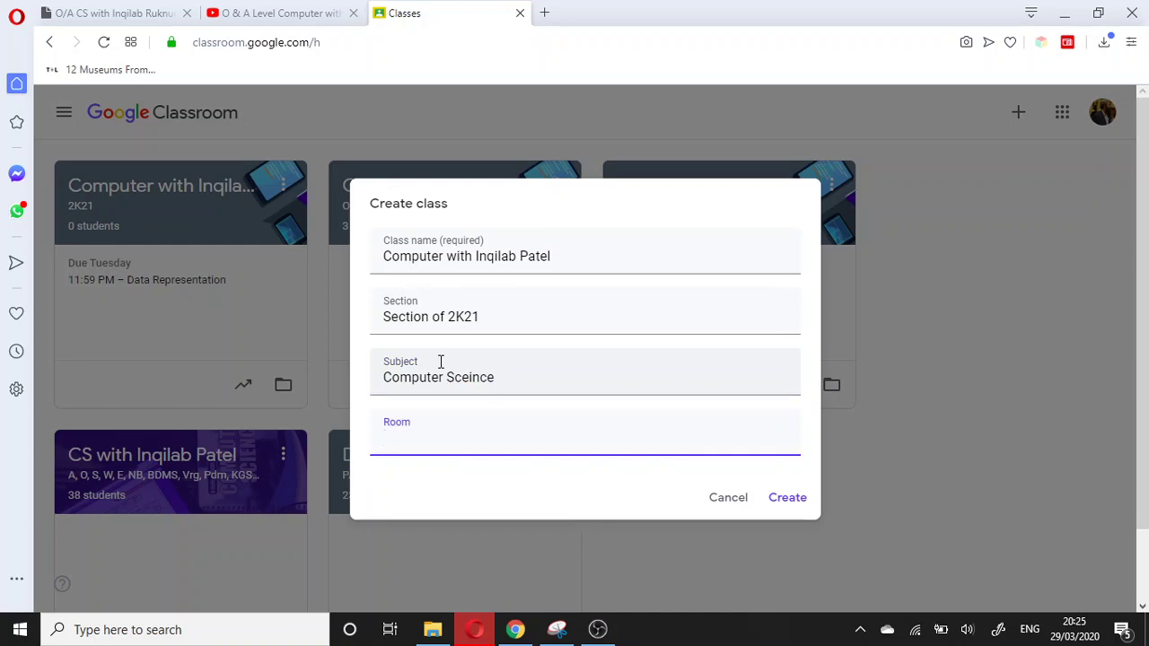
text(Computer Lab)
click(788, 499)
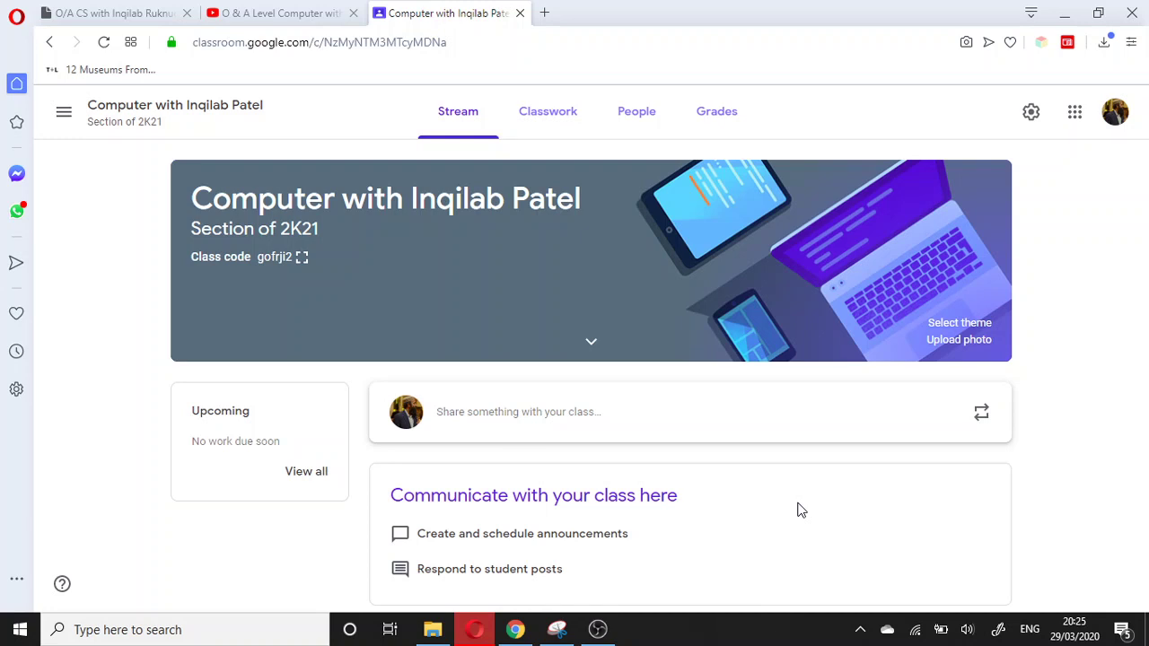
Step: View the new class's code in the enlarged display and close it
click(302, 257)
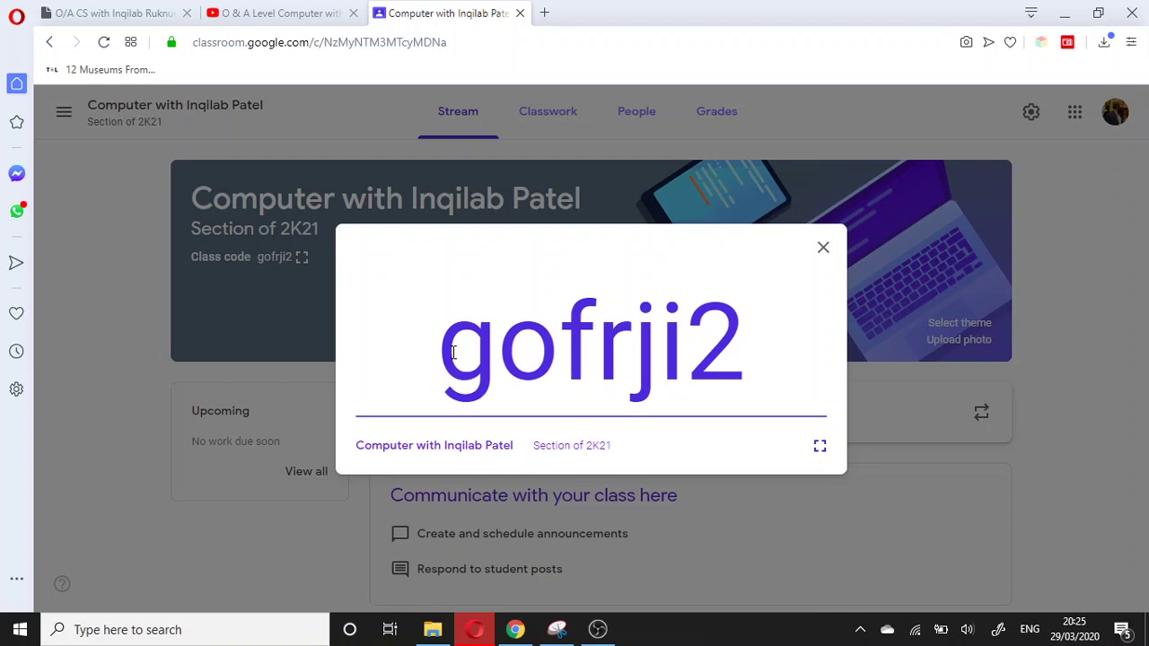
click(823, 249)
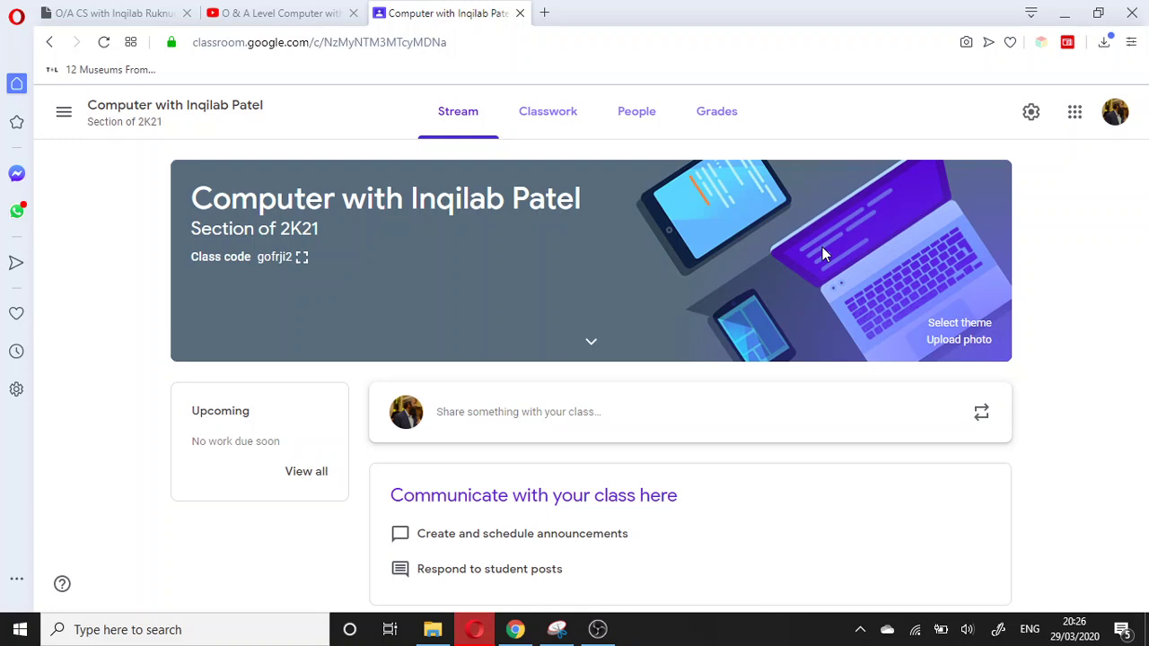
Step: Create a classwork material titled "1.1 Data Representation Presentation"
click(561, 123)
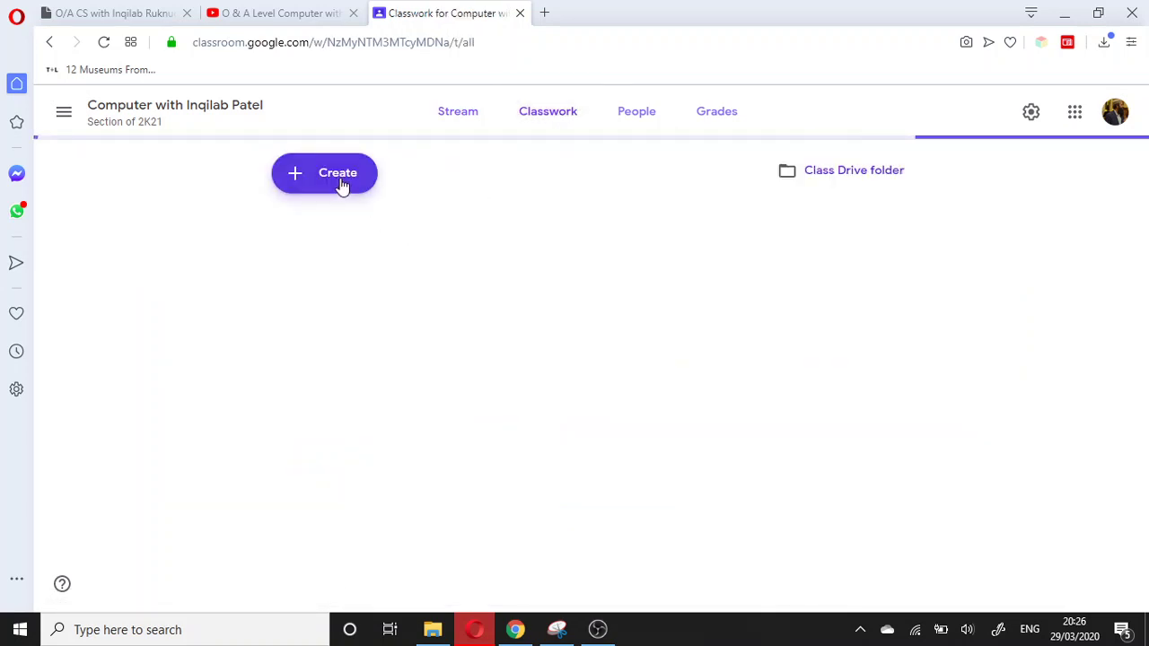
click(342, 184)
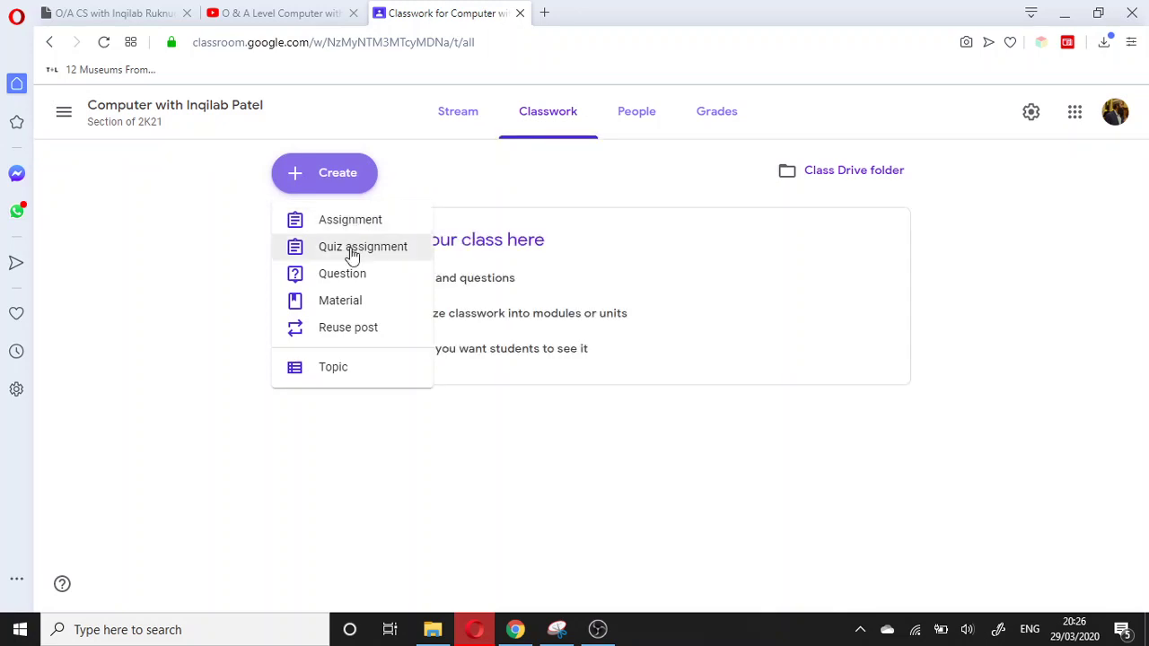
click(341, 310)
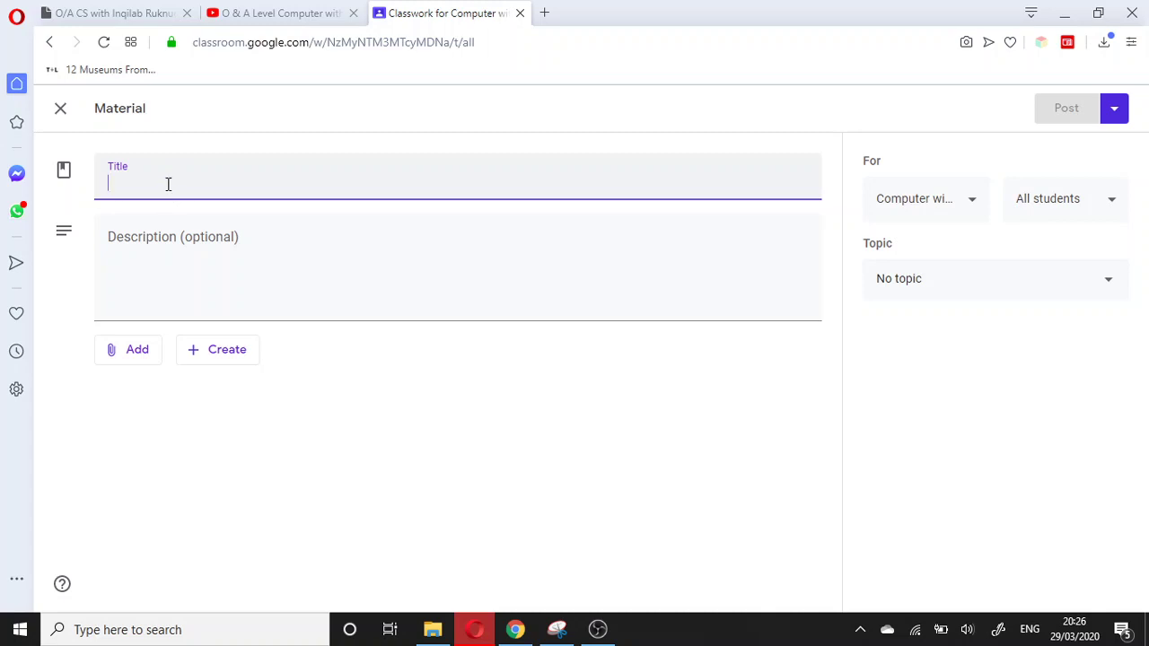
text(1)
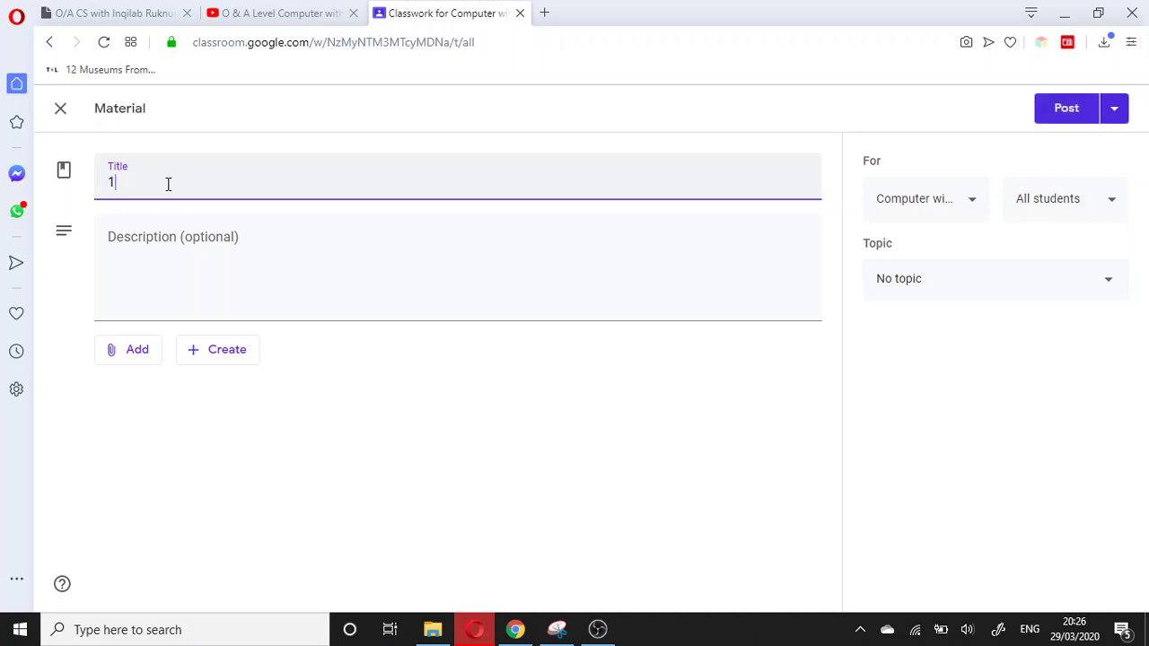
text(.1 Data Representation)
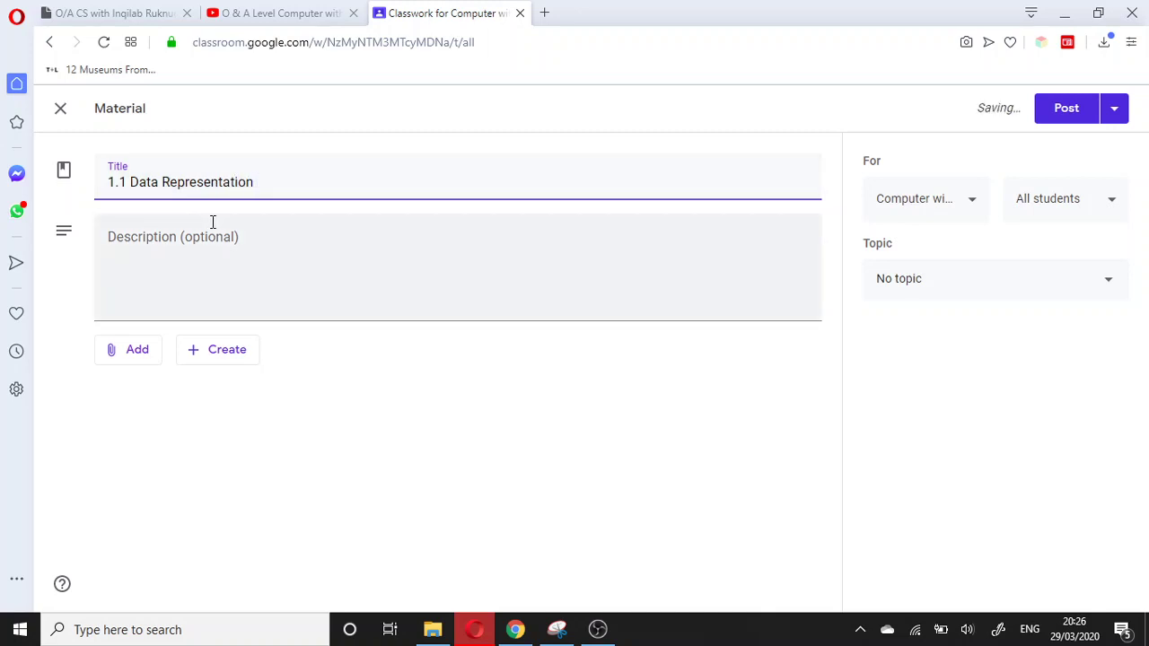
text( Presentation)
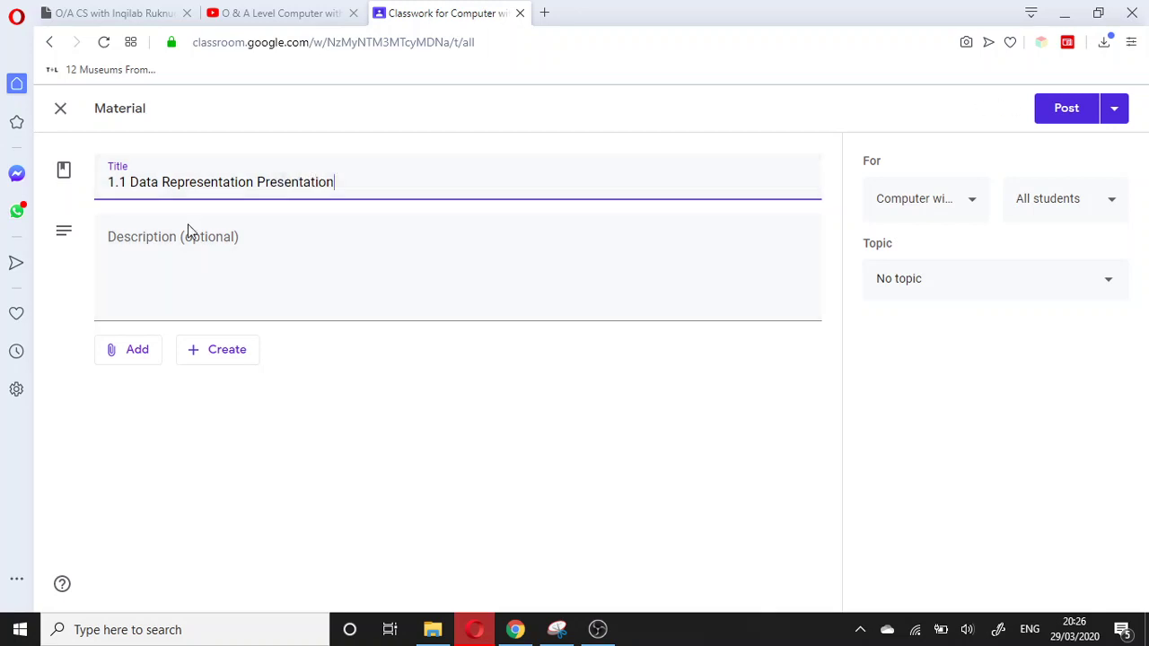
Step: Enter "Study this presentation carefully" as the material's description
click(154, 265)
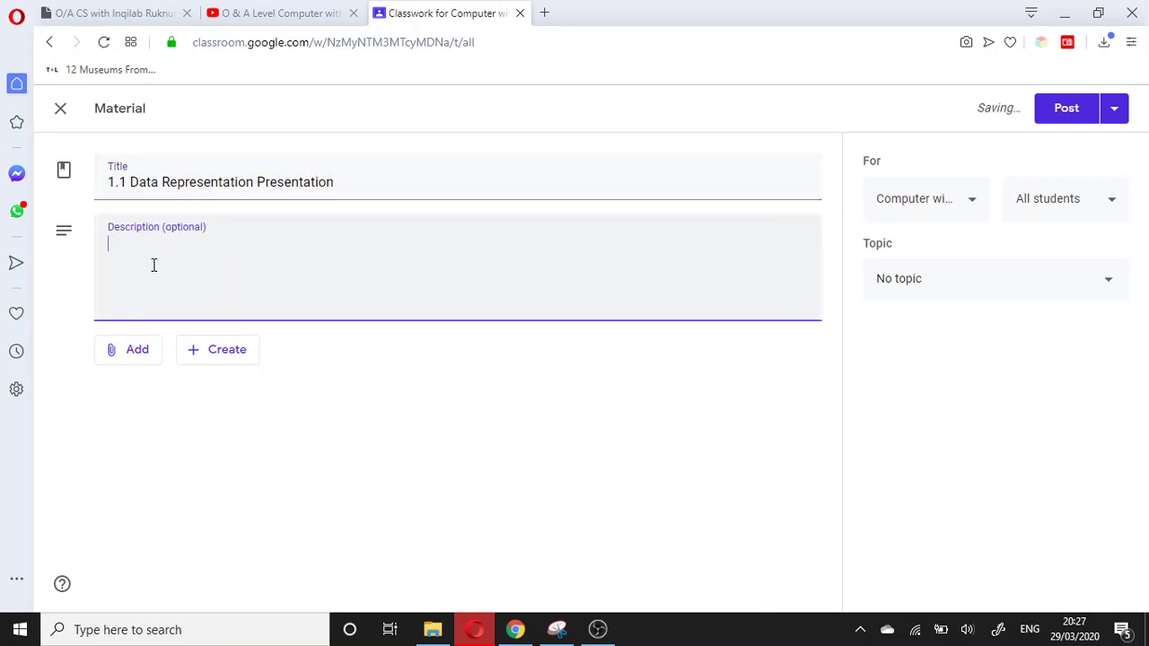
text(Study this presentatio)
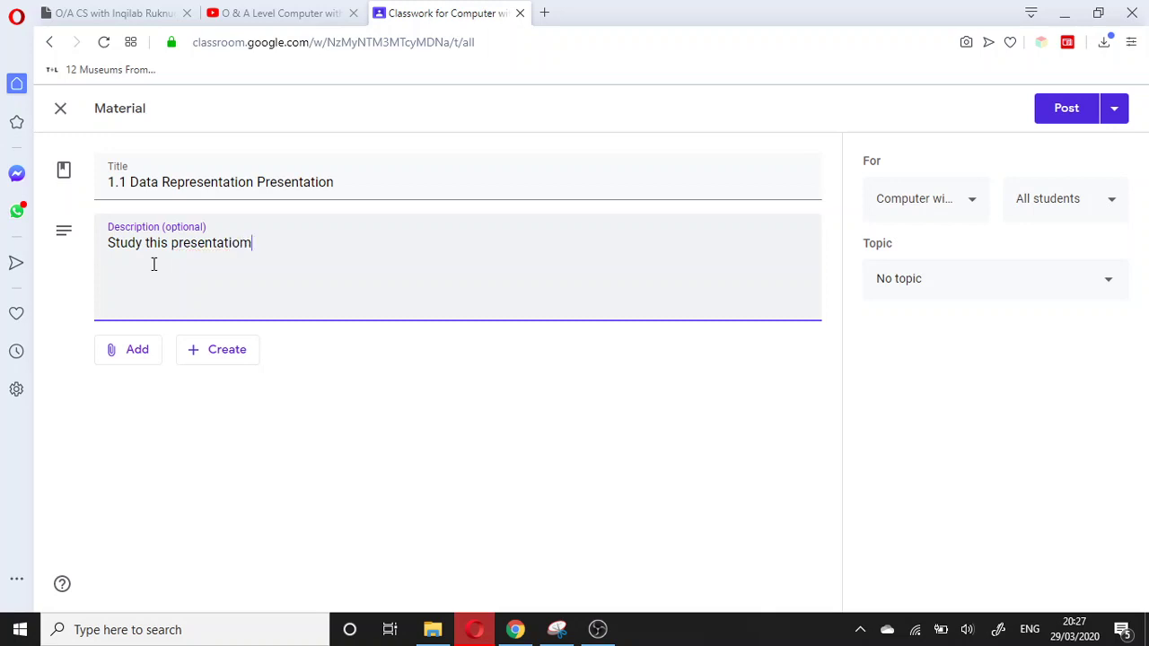
text(n cate)
key(BackSpace)
key(BackSpace)
text(refully)
Step: Start attaching a file from the device to the material and browse to the "1 Worksheets & PPT" folder in IPDrive on Cloud (E:)
click(123, 362)
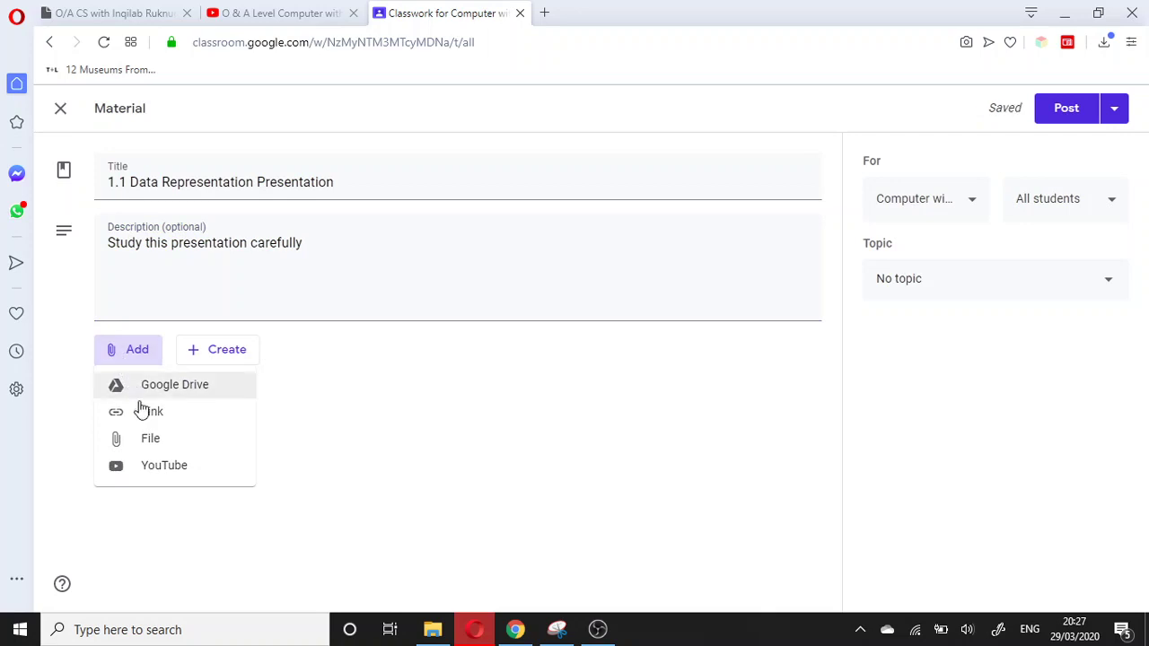
click(148, 440)
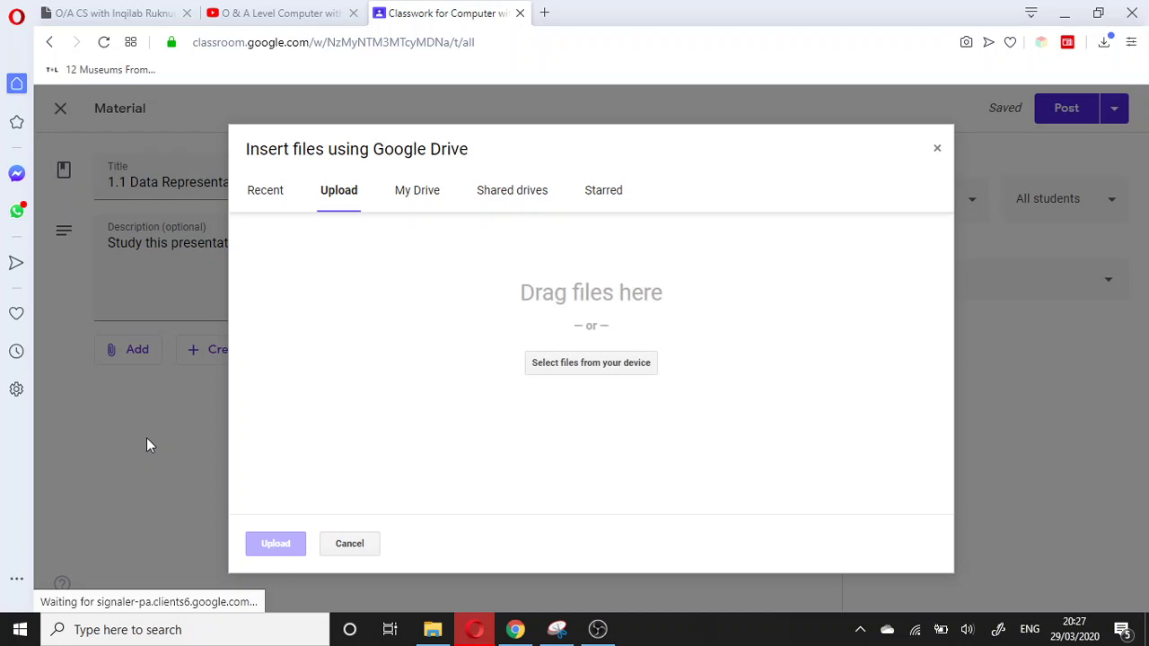
click(573, 365)
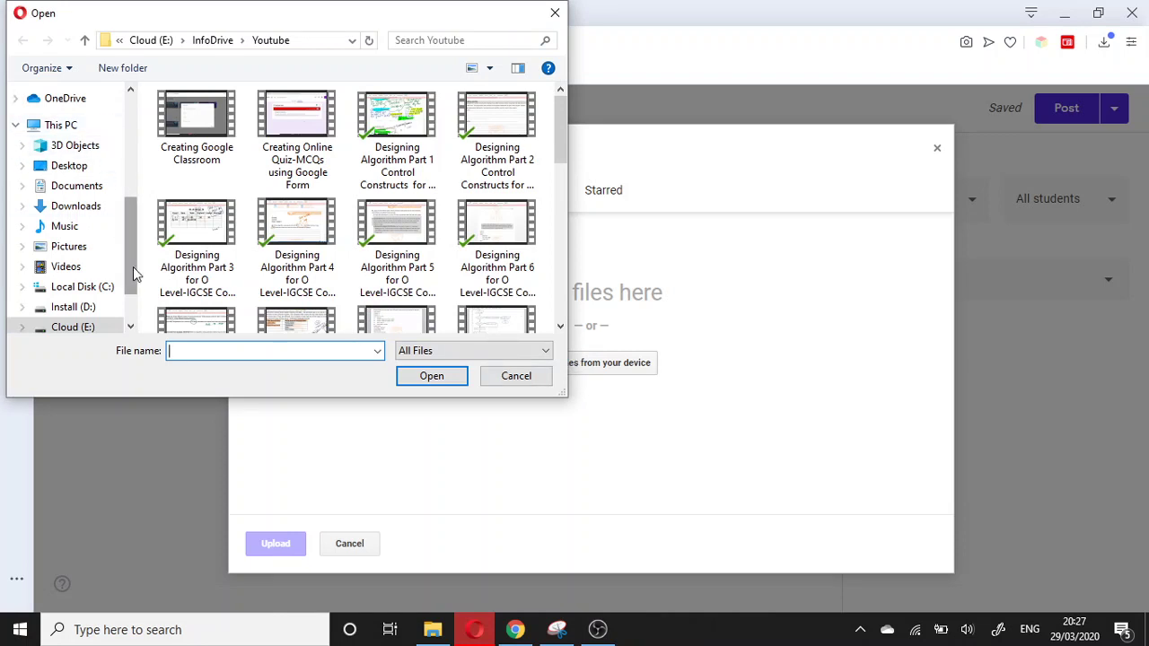
scroll(132, 275, down, 1)
click(73, 276)
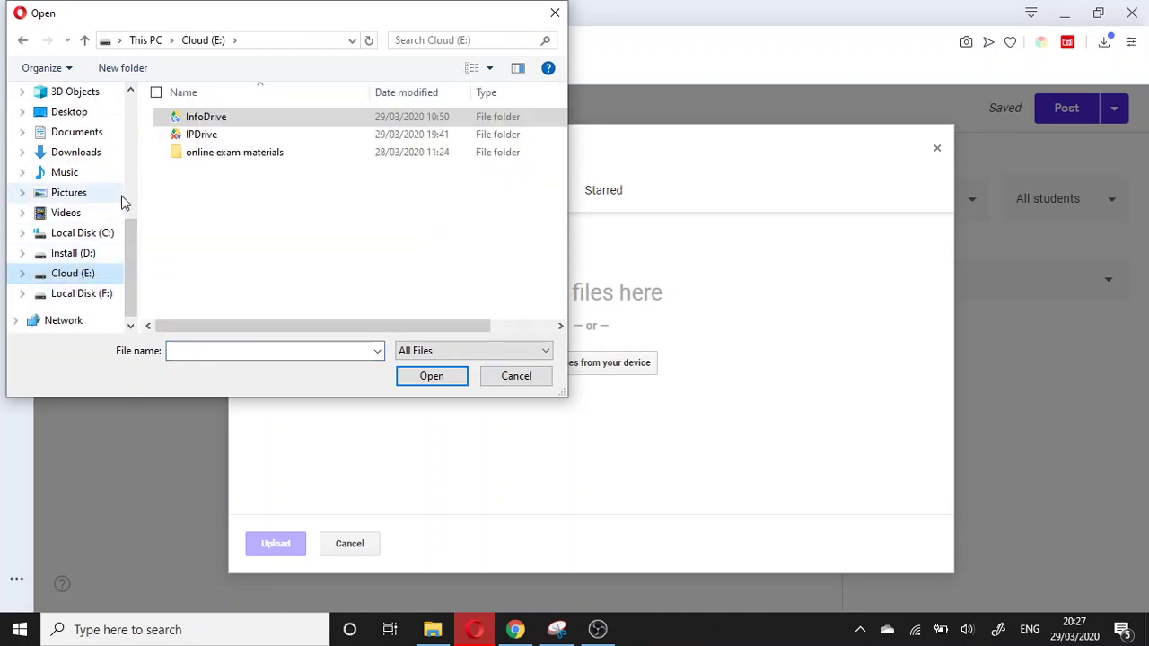
click(205, 137)
double_click(205, 138)
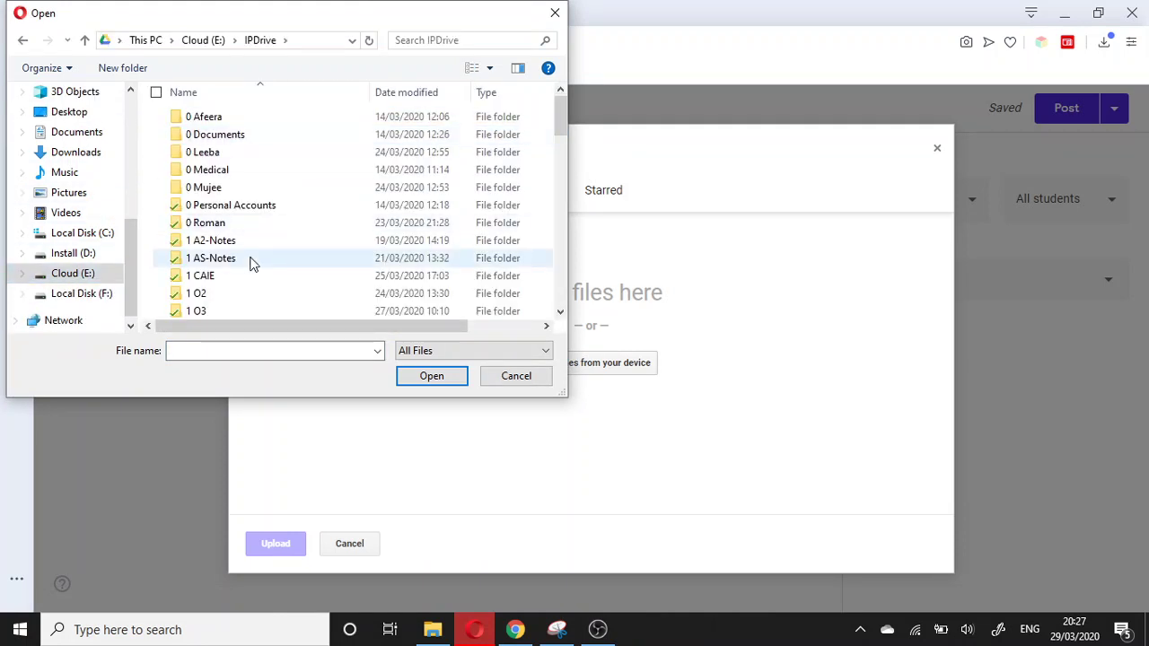
scroll(251, 258, down, 3)
scroll(253, 243, down, 1)
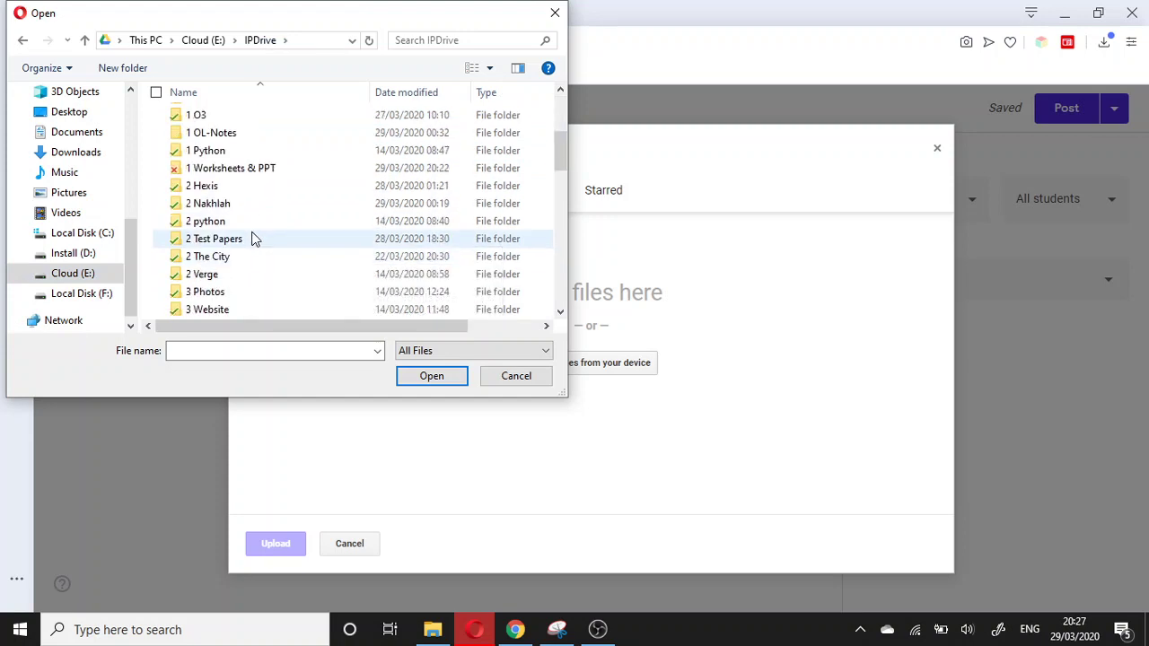
double_click(254, 168)
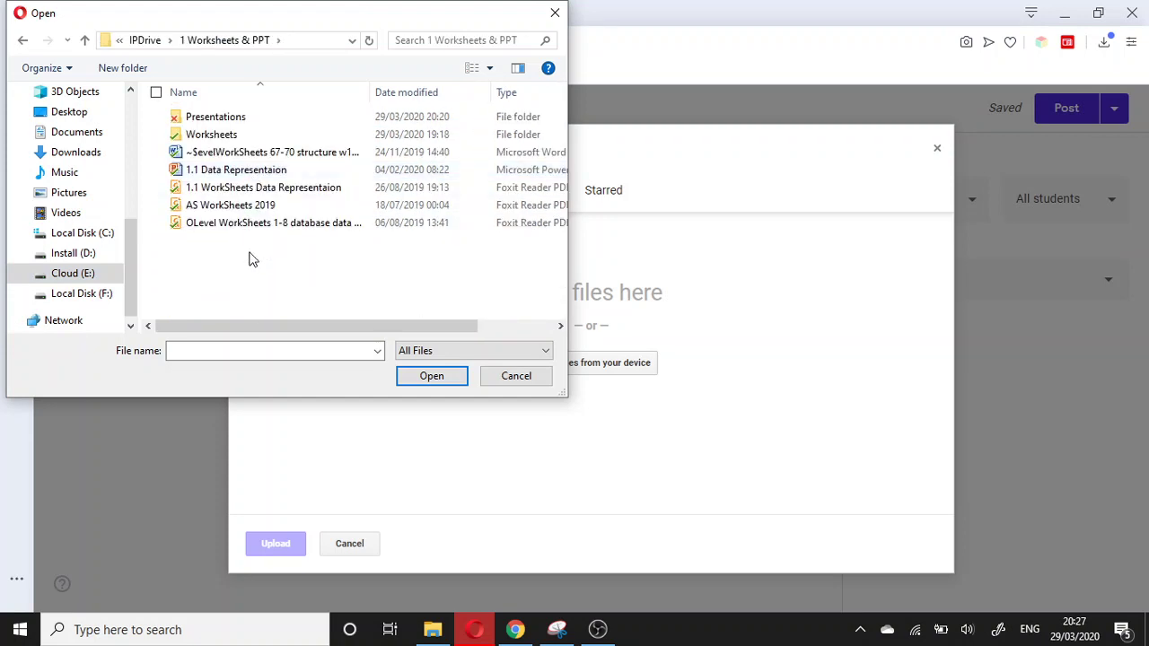
Step: Upload "1.1 Data Representaion.pptx" as an attachment to the material
click(244, 171)
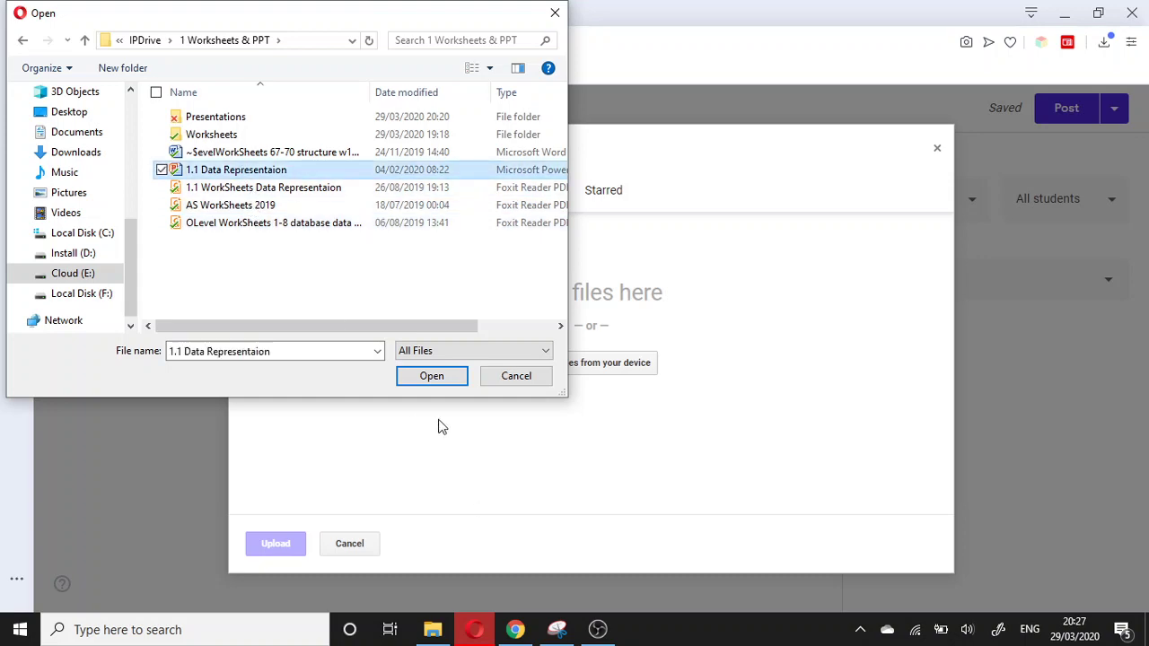
click(430, 381)
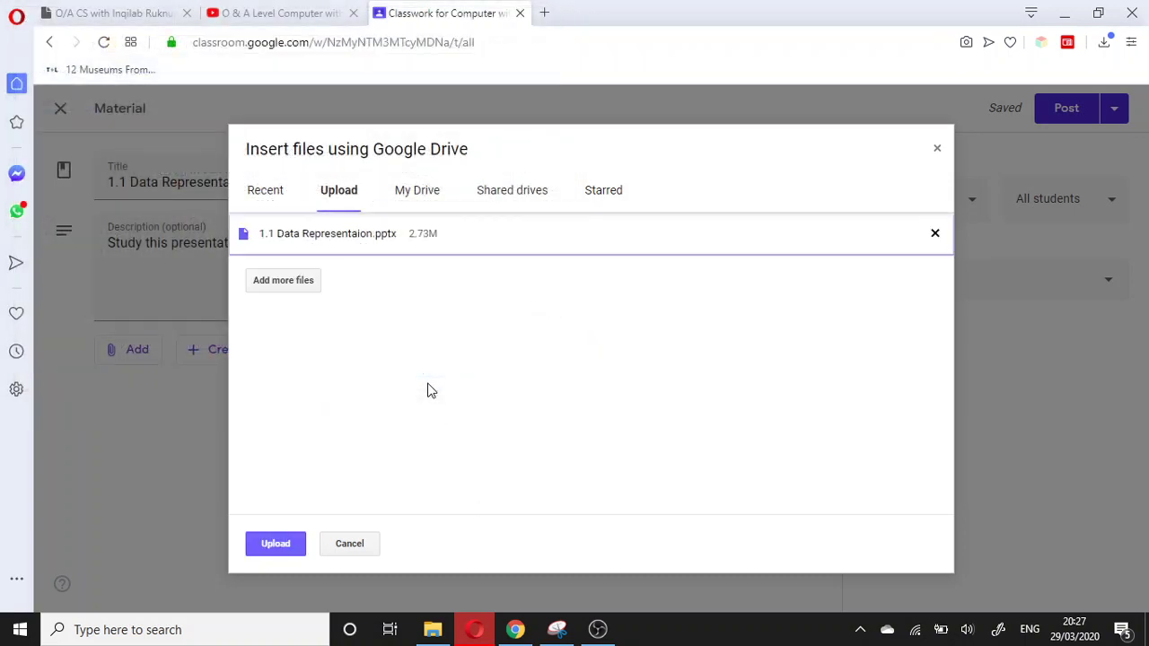
click(282, 550)
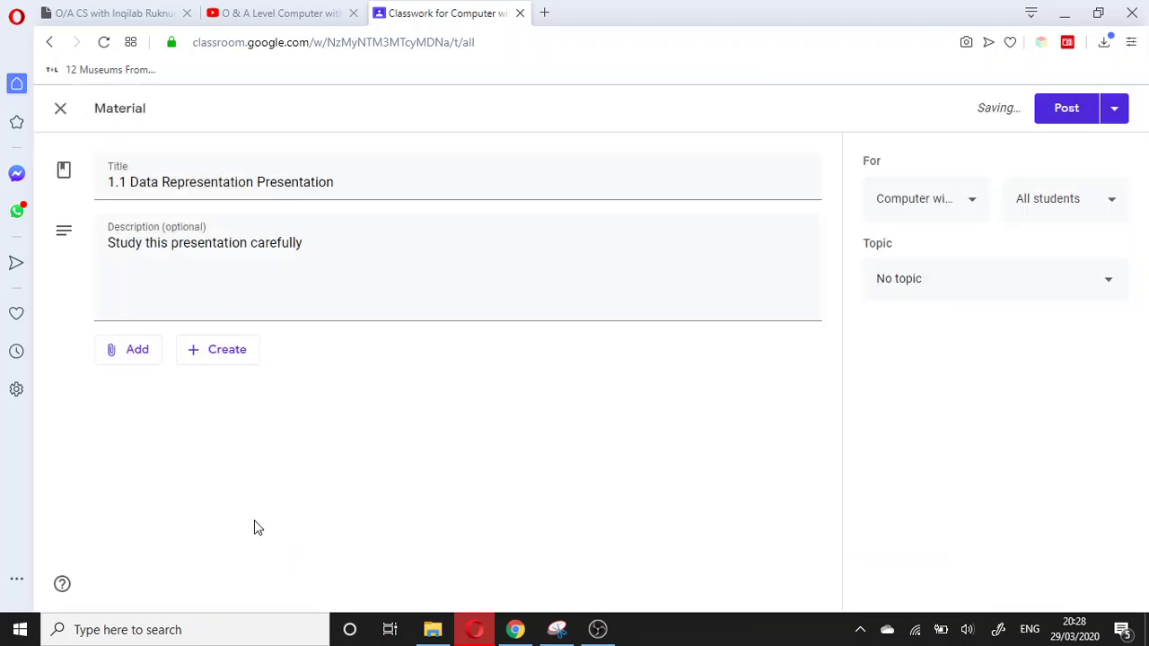
Step: Search YouTube for an attachable video using "o level computer" followed by the teacher's full name
click(139, 365)
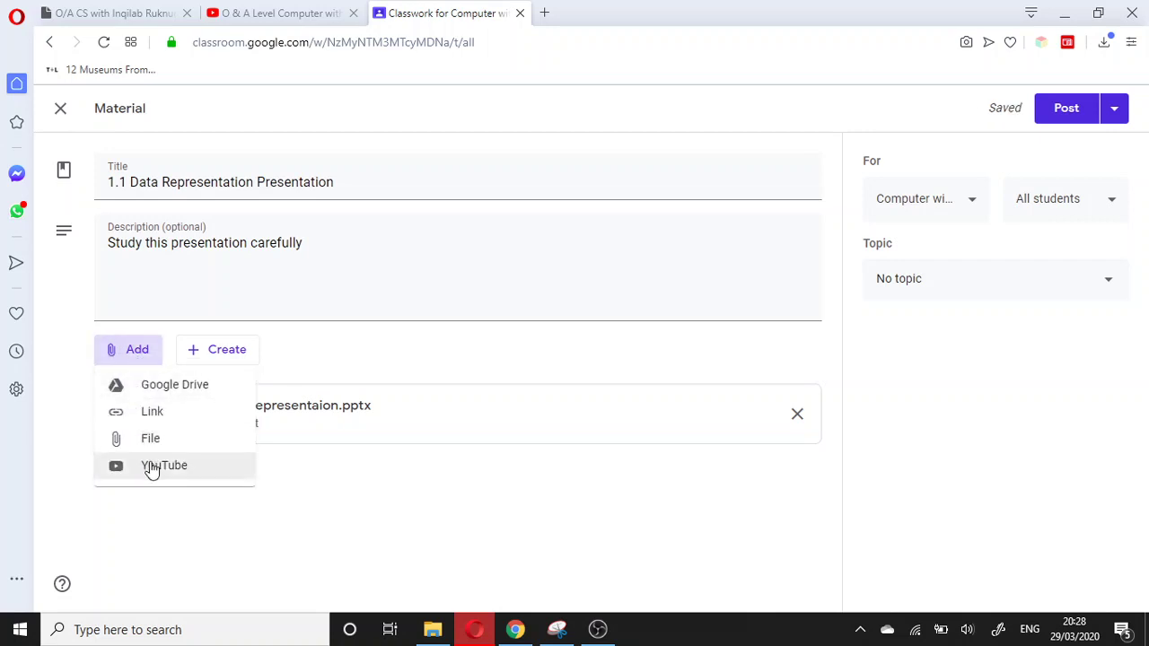
click(151, 476)
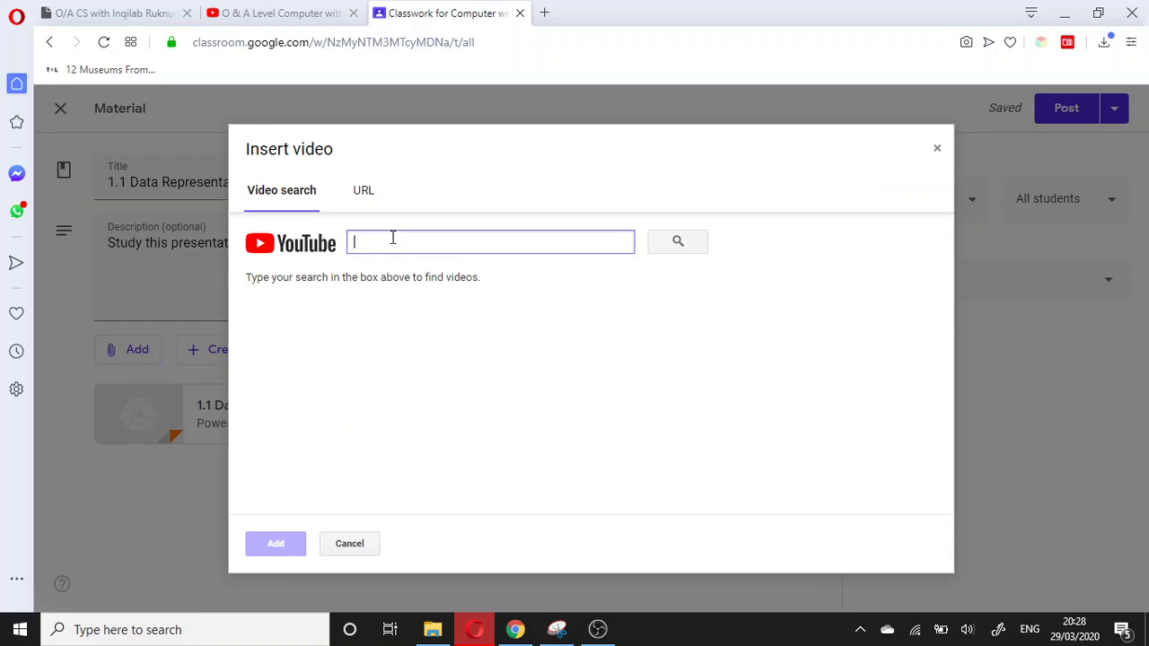
text(o level)
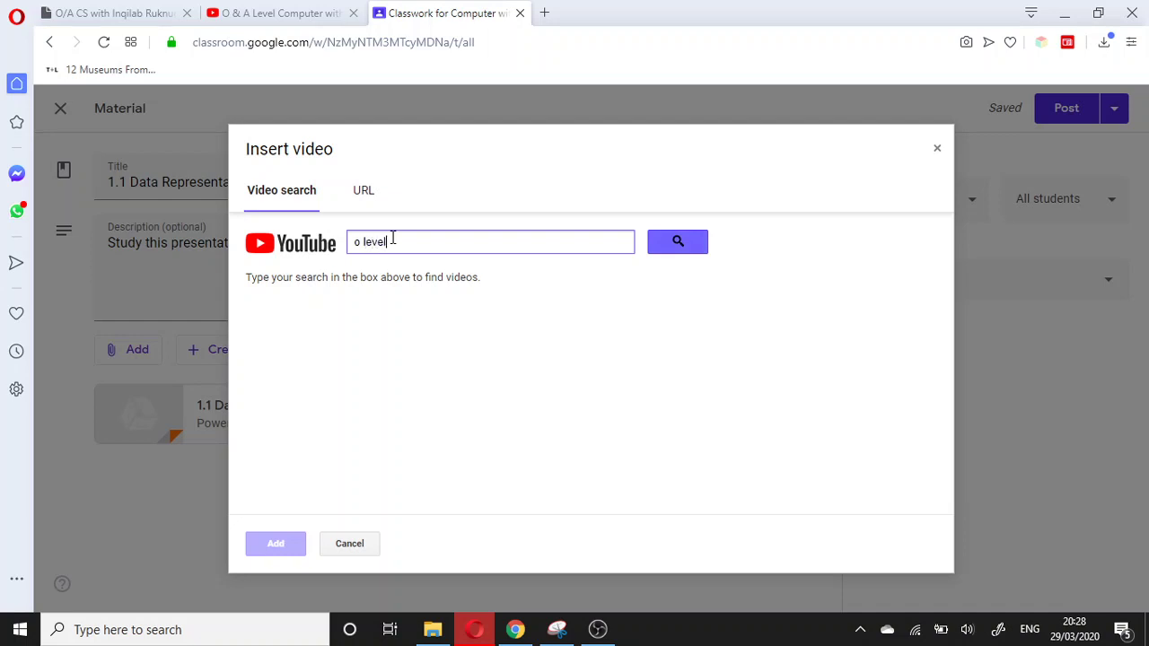
text( computer inqilab )
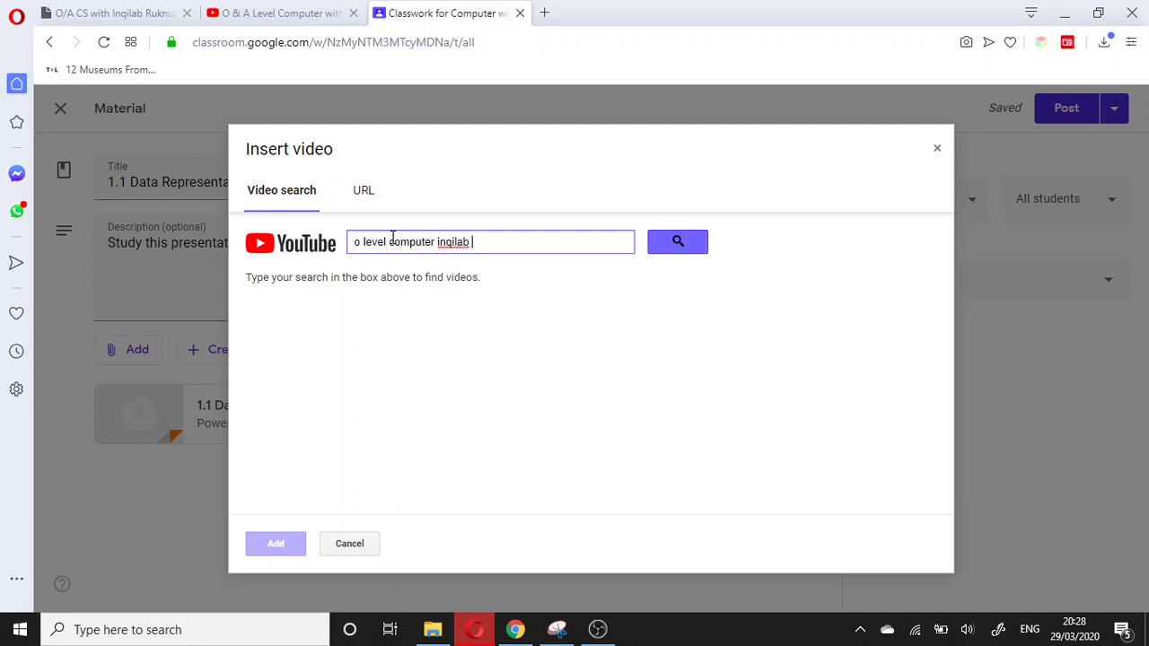
text(patel)
click(675, 256)
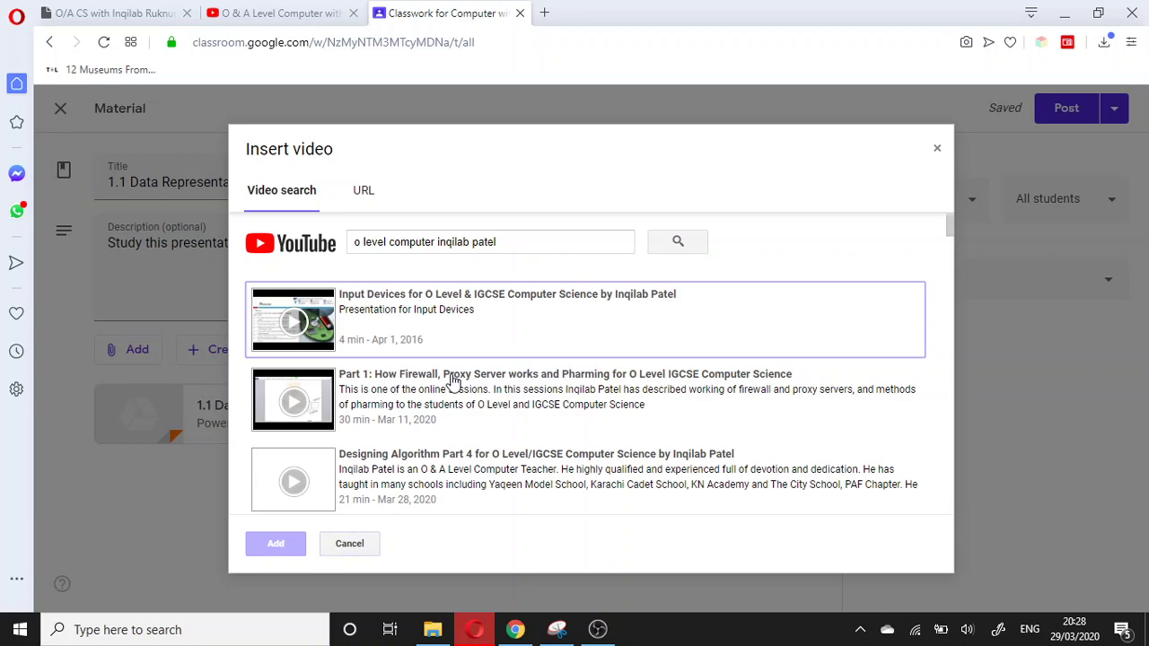
Step: Attach the "Quick Revision of Number System for O Level & IGCSE Computer Science" video to the material
scroll(456, 388, down, 2)
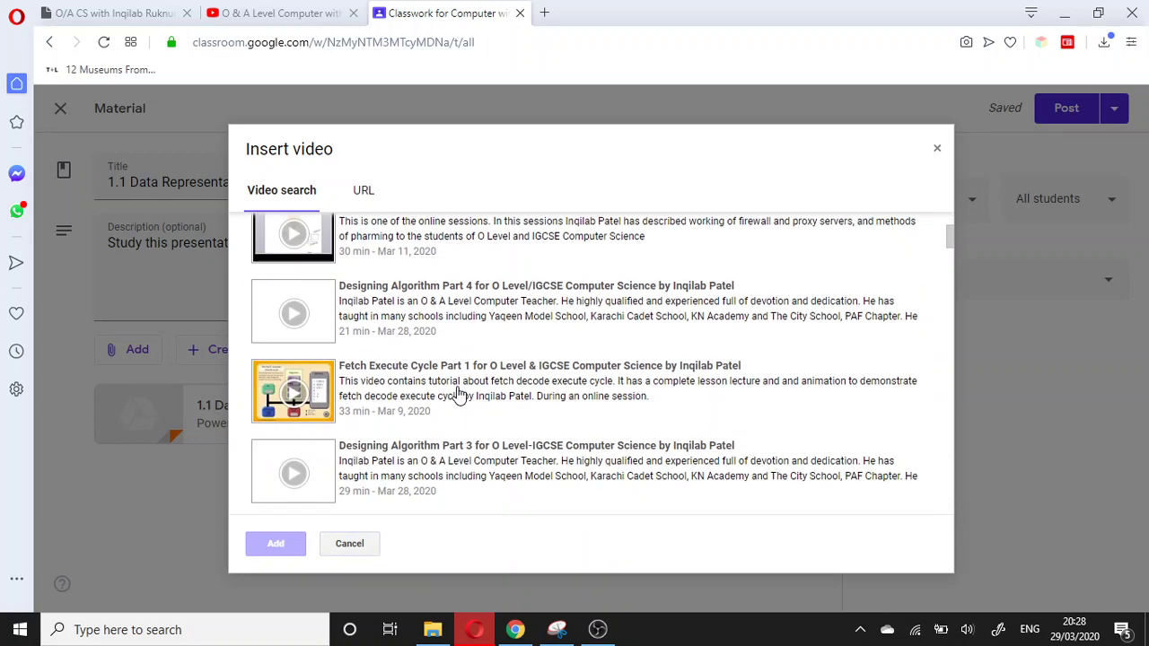
scroll(459, 395, down, 3)
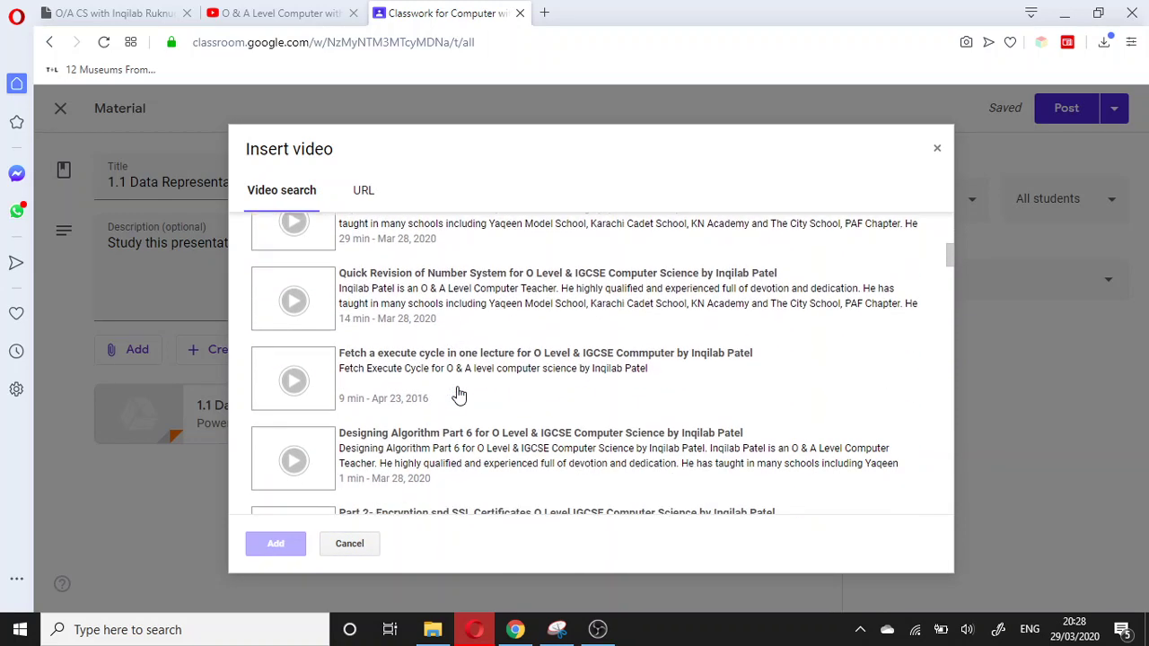
click(456, 314)
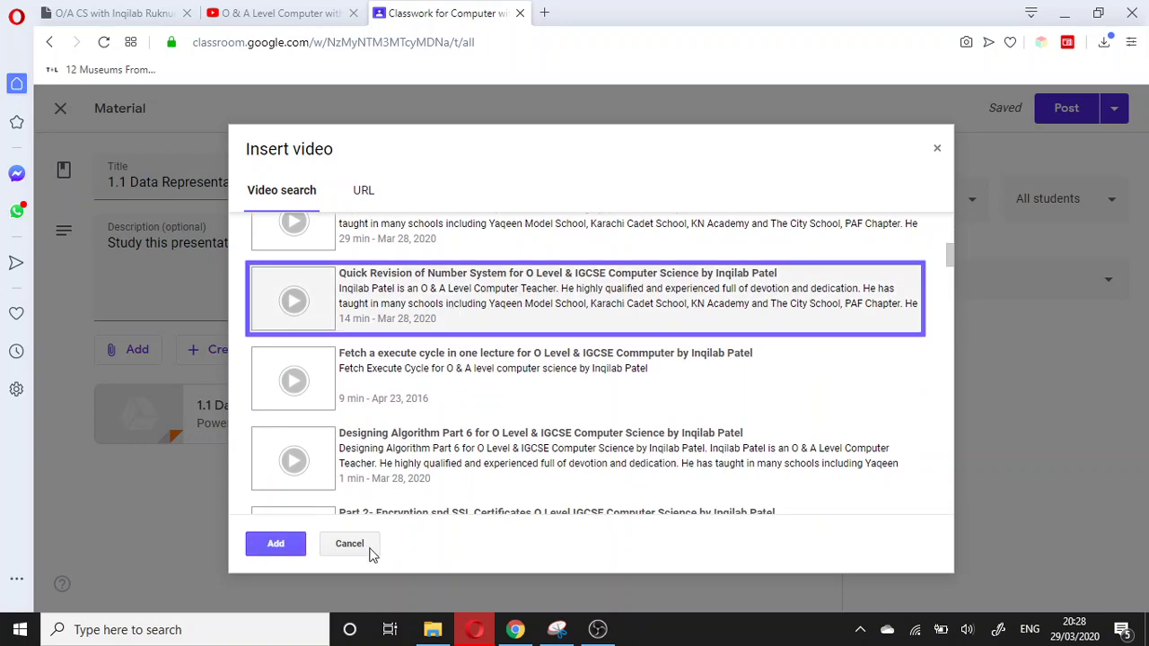
click(288, 546)
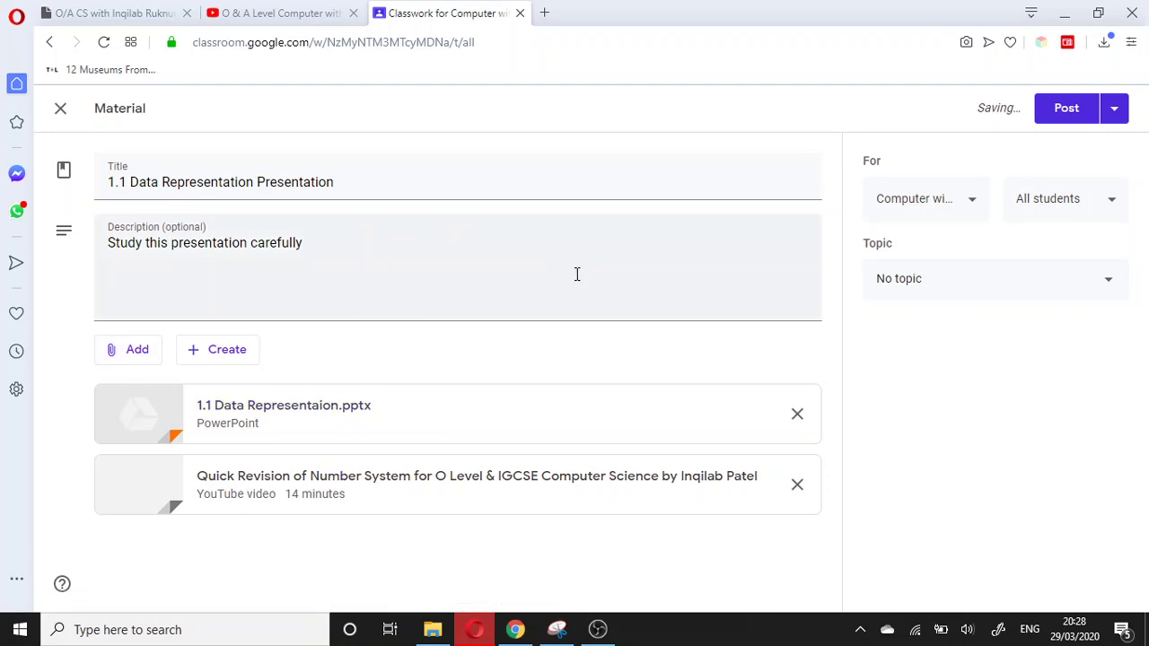
Step: Change the material's description to "Study these presentation carefully" and post the material
click(158, 243)
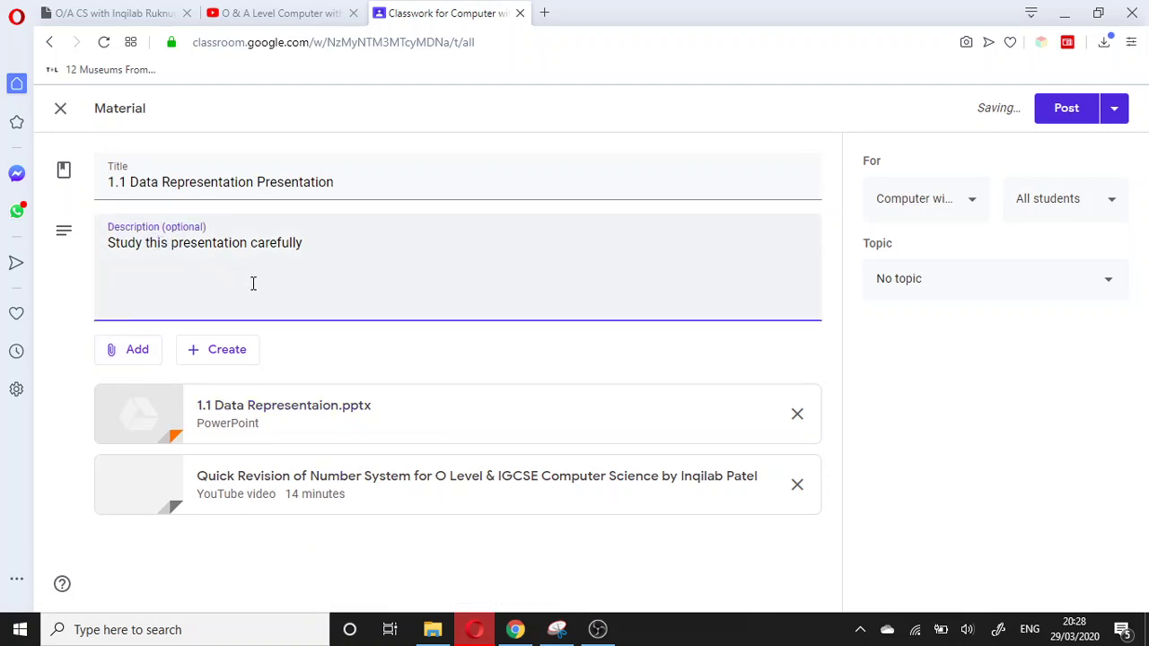
text(ese)
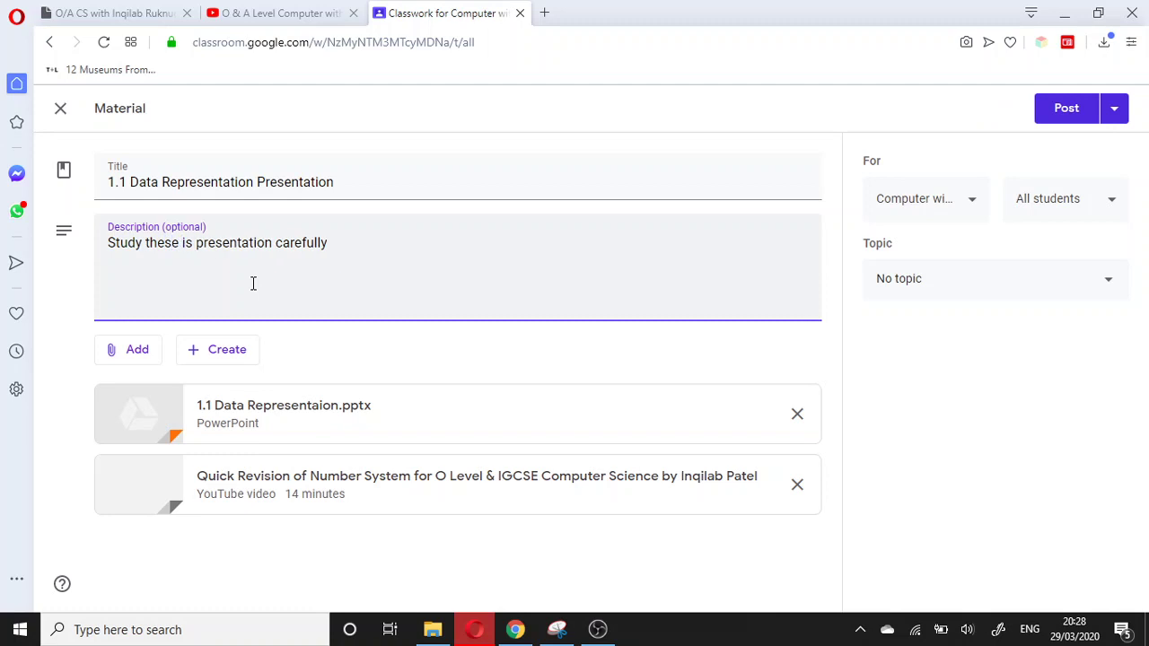
key(Delete)
key(Delete)
key(Delete)
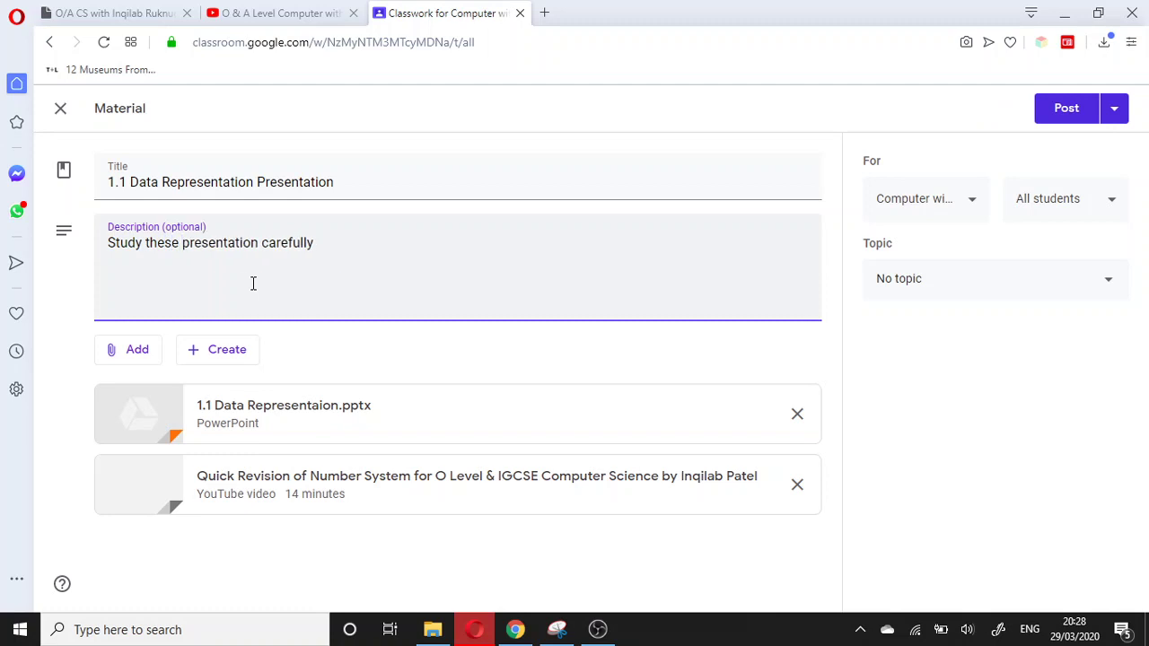
click(1078, 118)
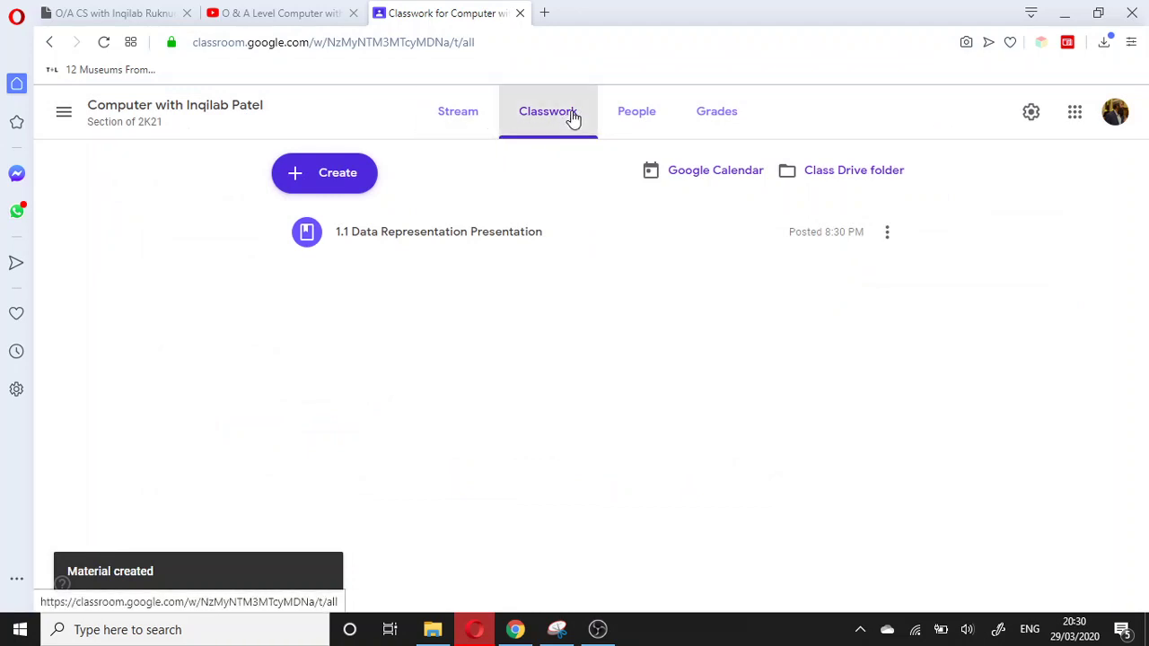
Step: Create a classwork assignment and upload "1.1 WorkSheets Data Representaion.pdf" from the device as its attachment
click(347, 190)
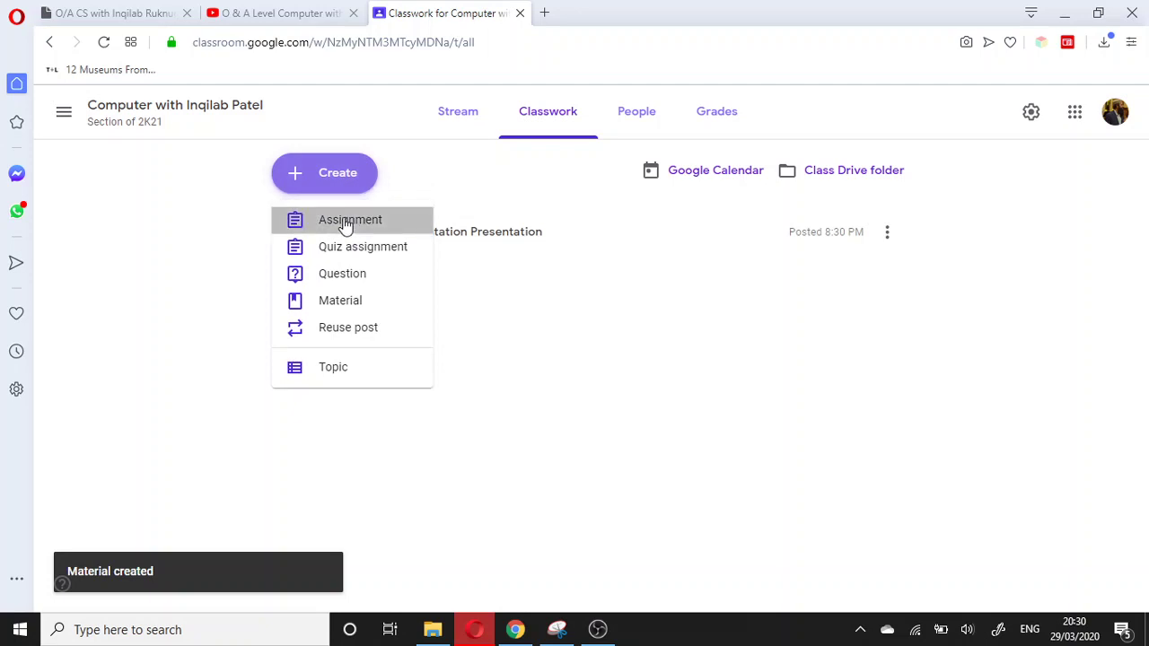
click(347, 224)
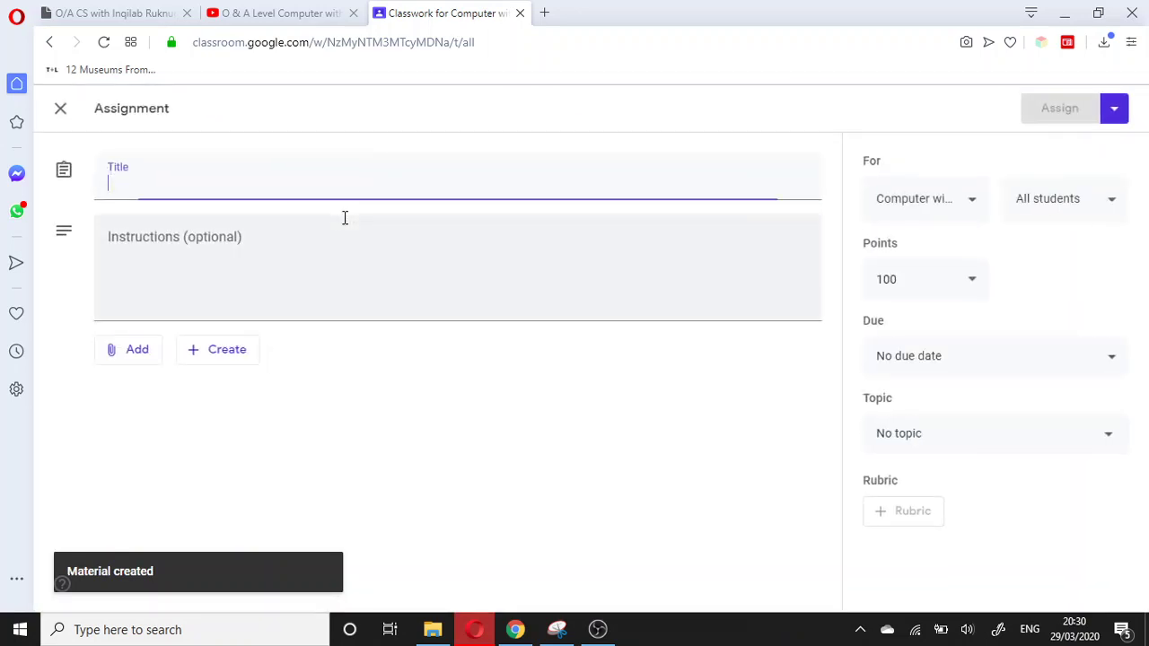
click(135, 358)
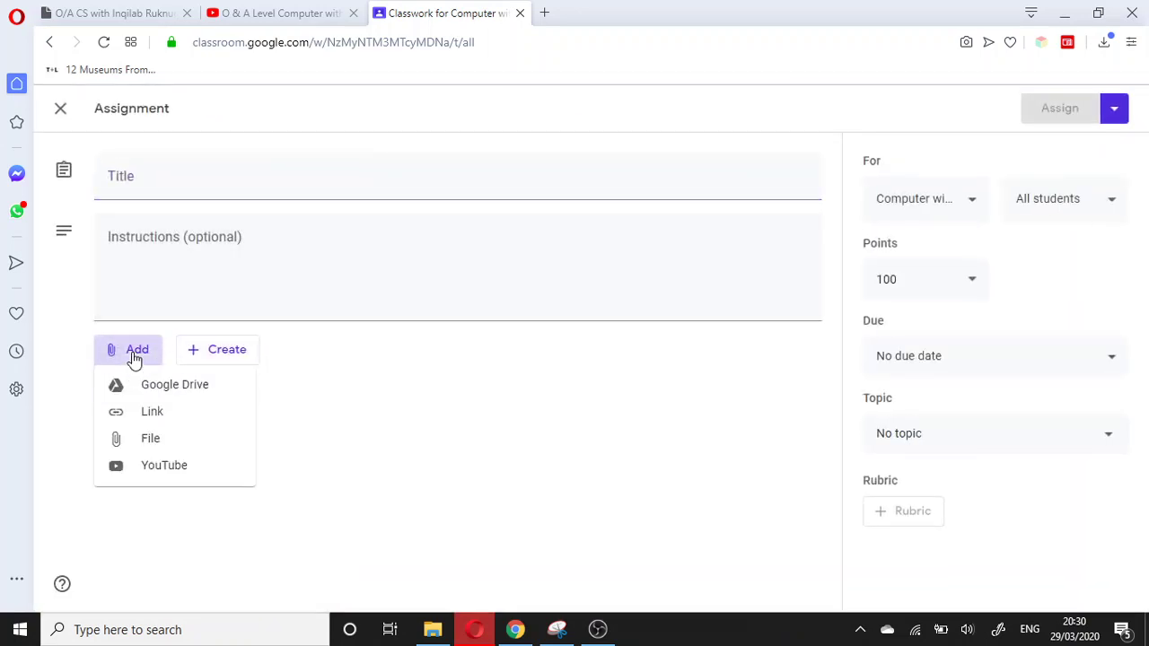
click(162, 447)
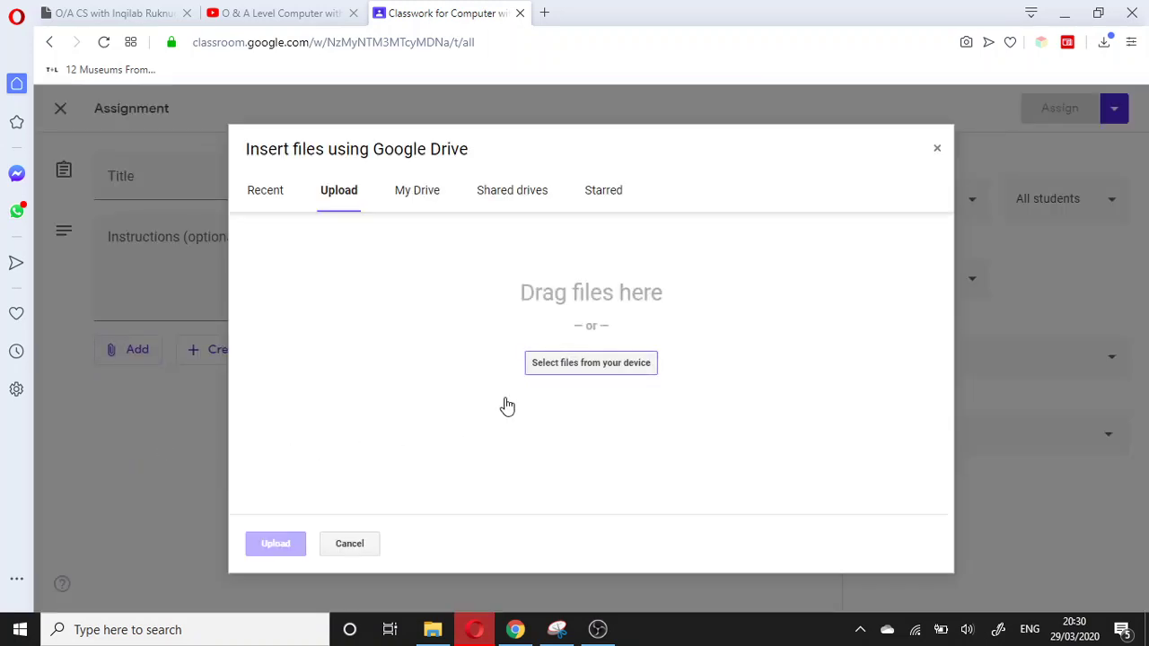
click(574, 367)
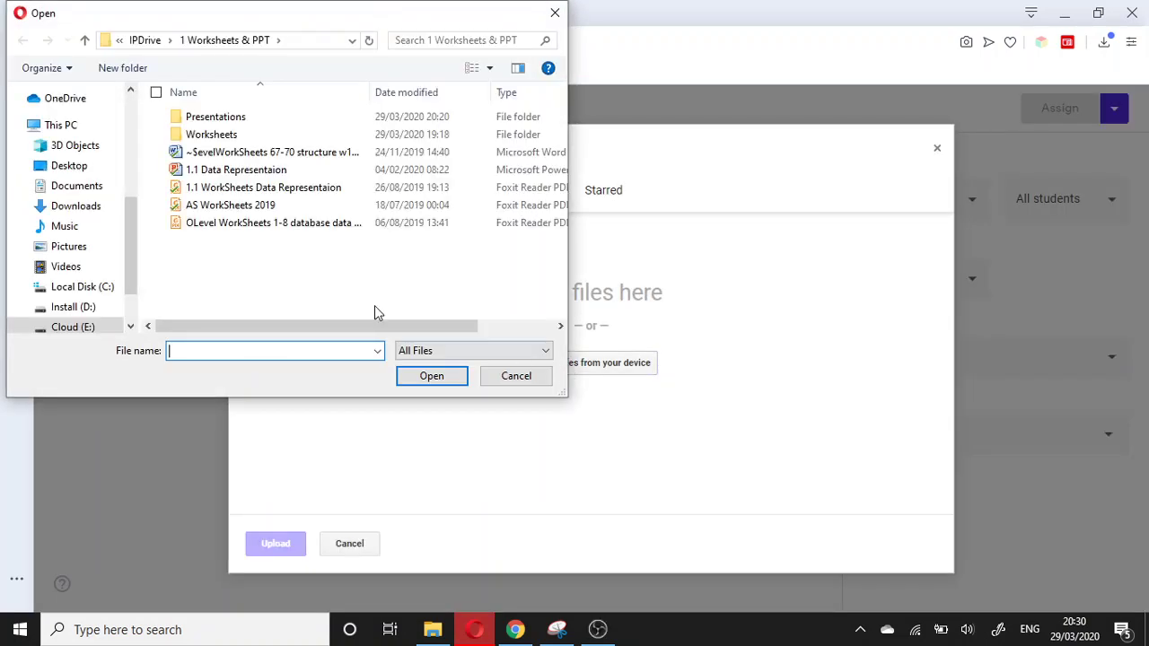
click(246, 188)
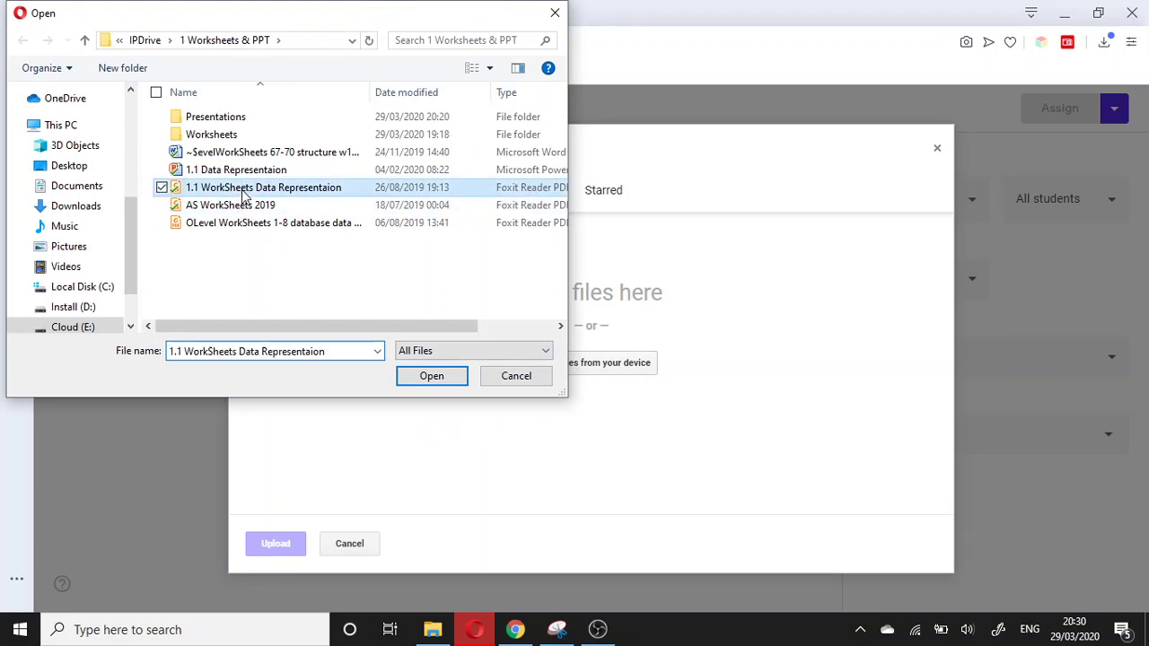
click(414, 375)
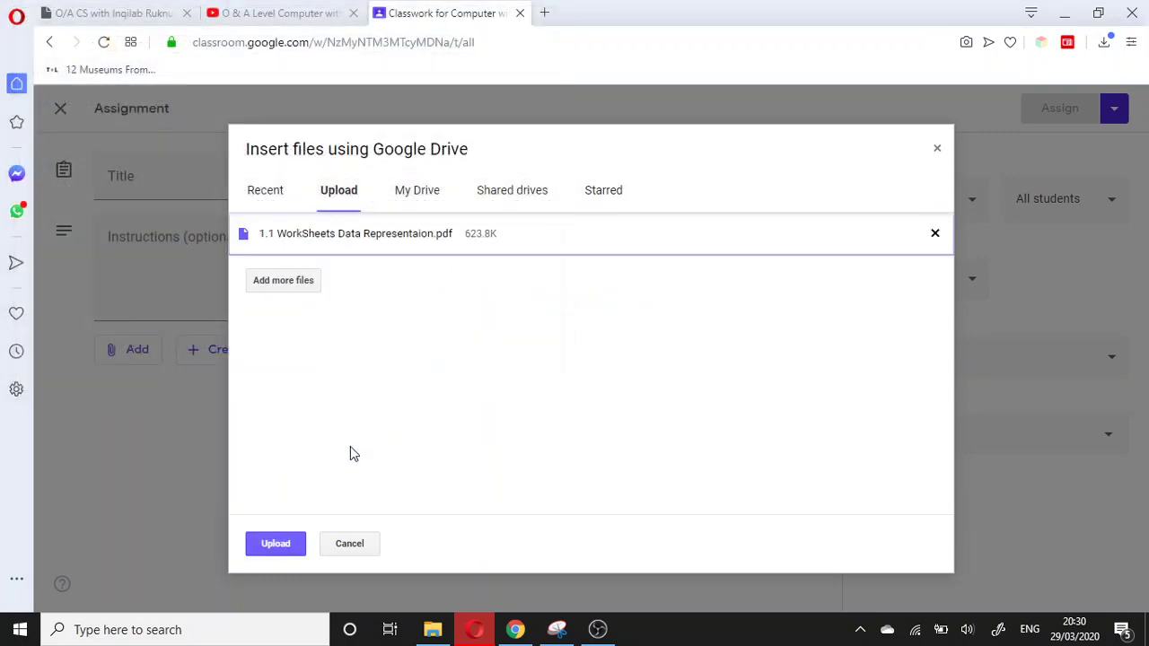
click(282, 546)
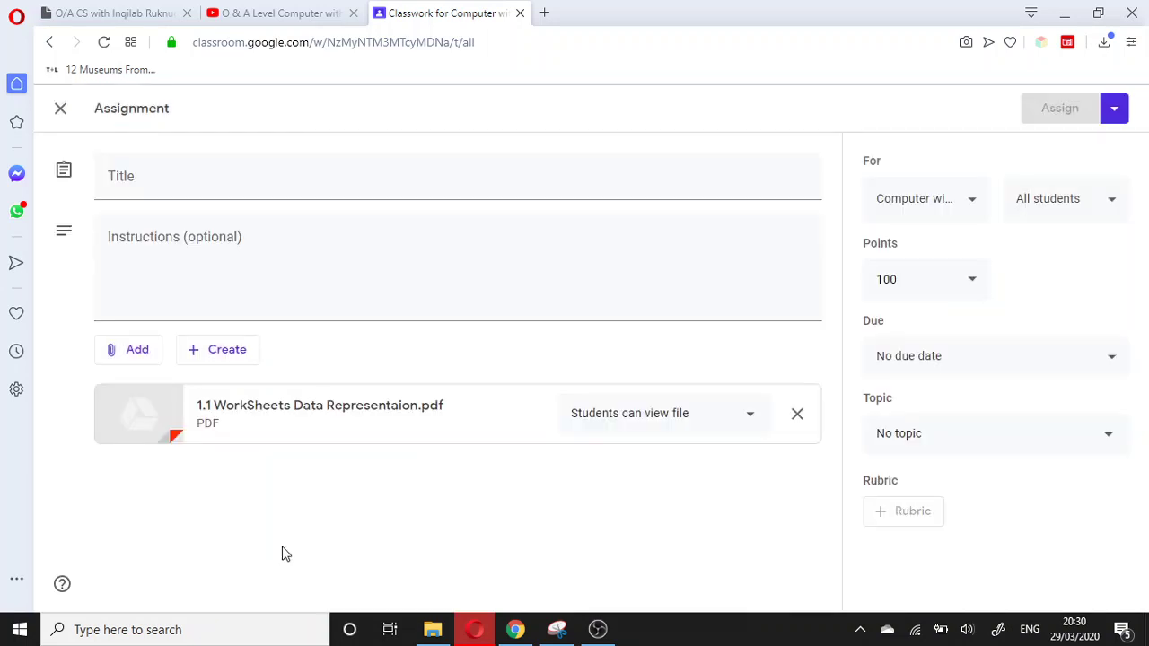
Step: Title the assignment "Worksheet on Data Representation" and activate the instructions for editing
click(149, 180)
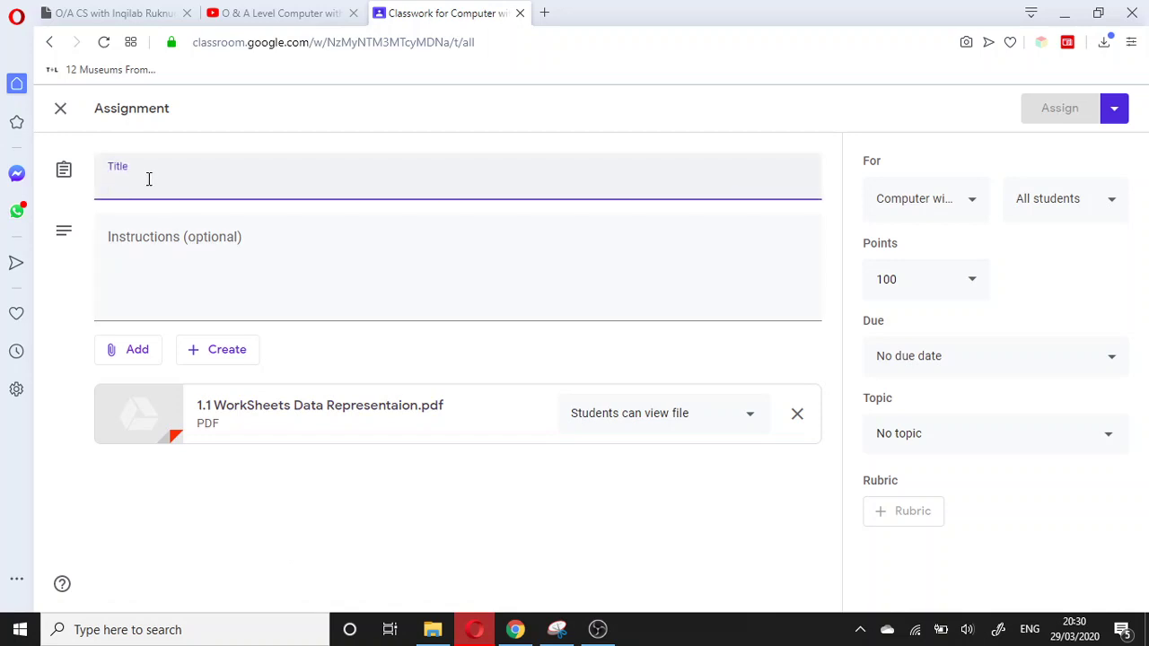
text(Wor)
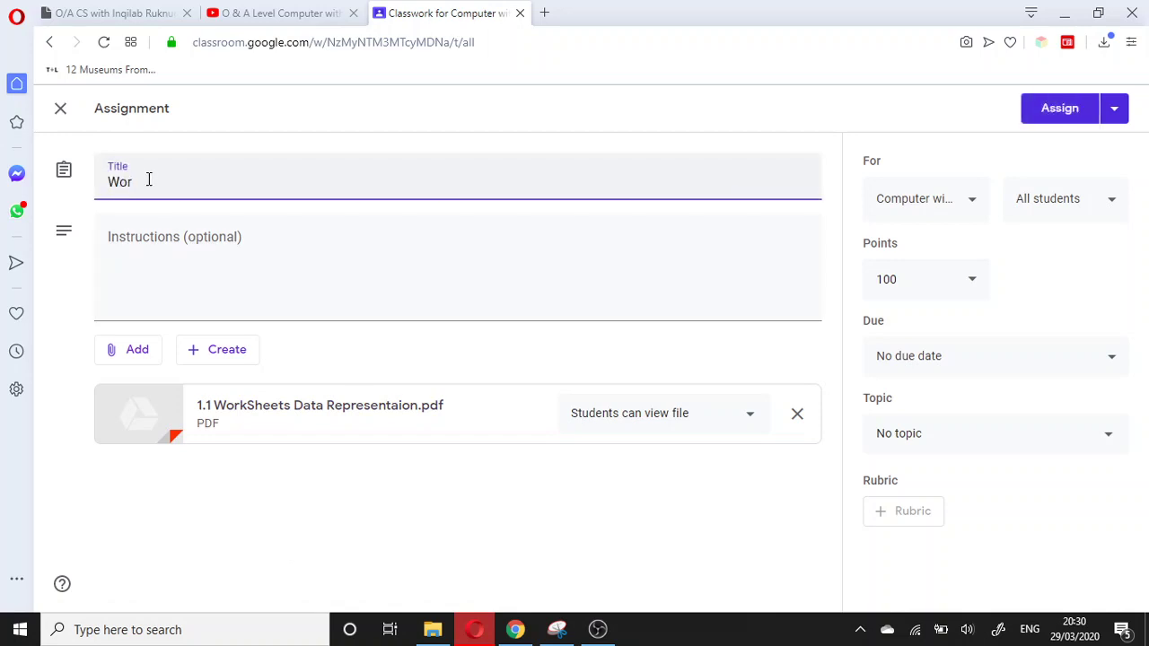
text(ksheet on Data Represe)
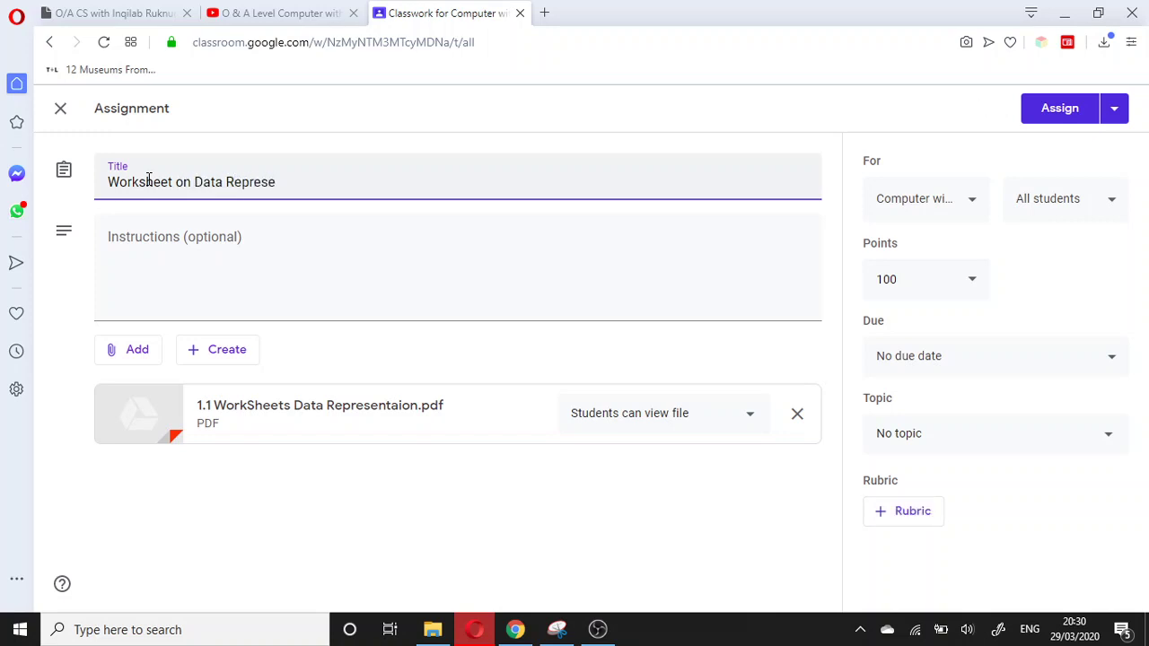
text(ntation)
click(156, 265)
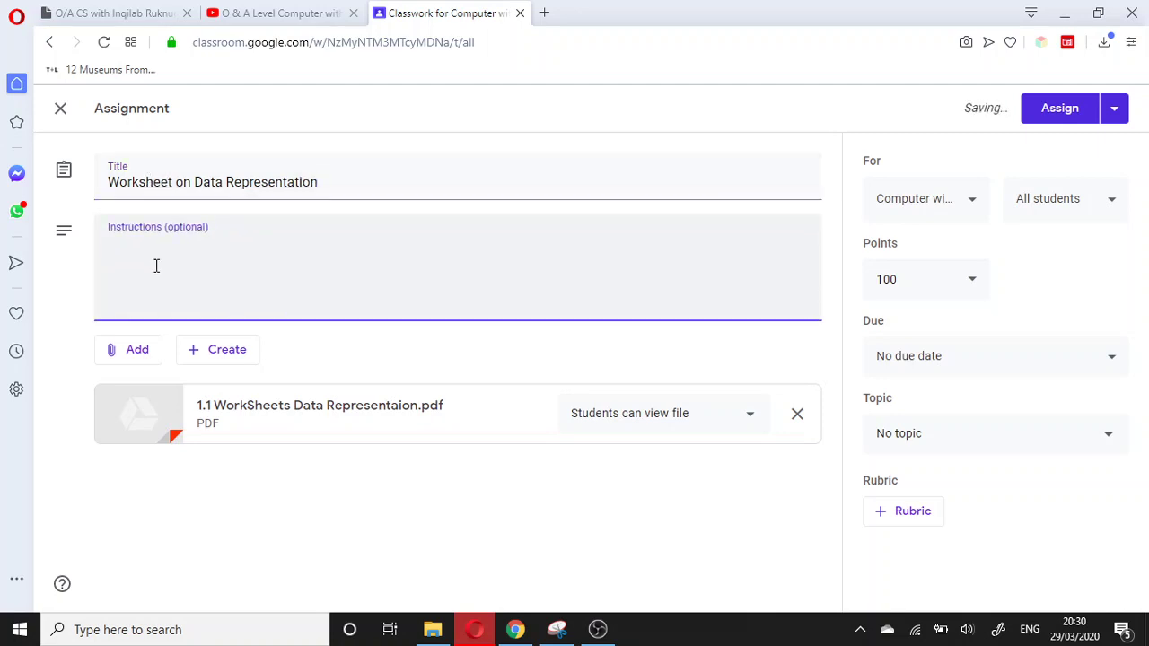
Step: Enter "Solve this worksheet" as the assignment's instructions and set its points to 20
text(Solve this works)
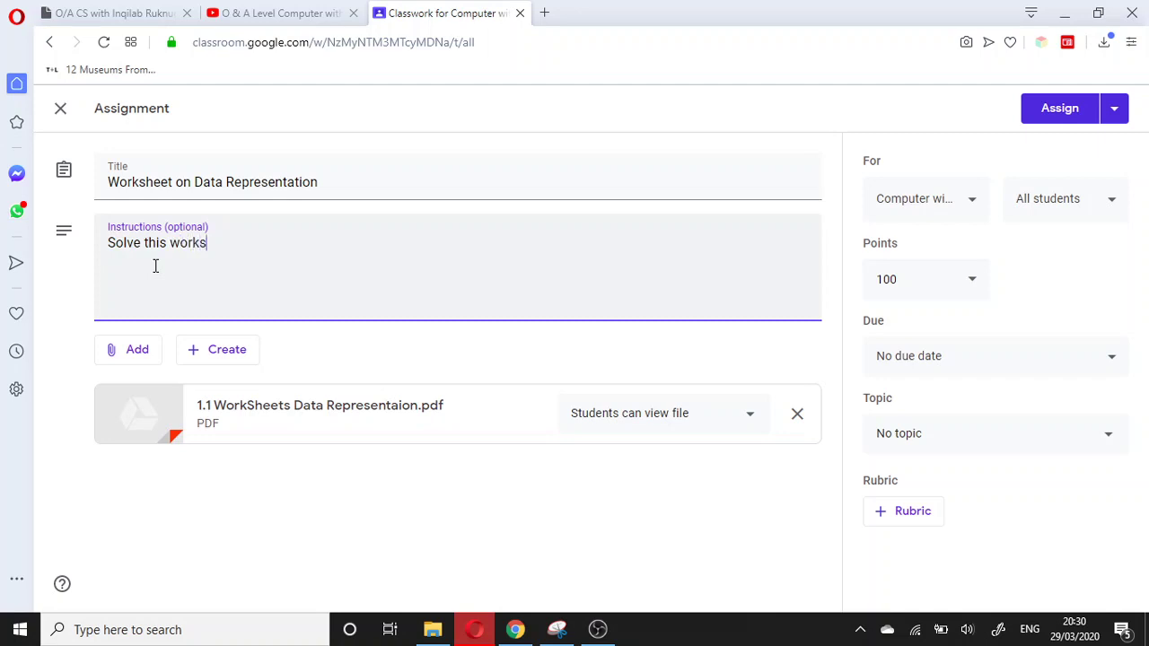
text(heet)
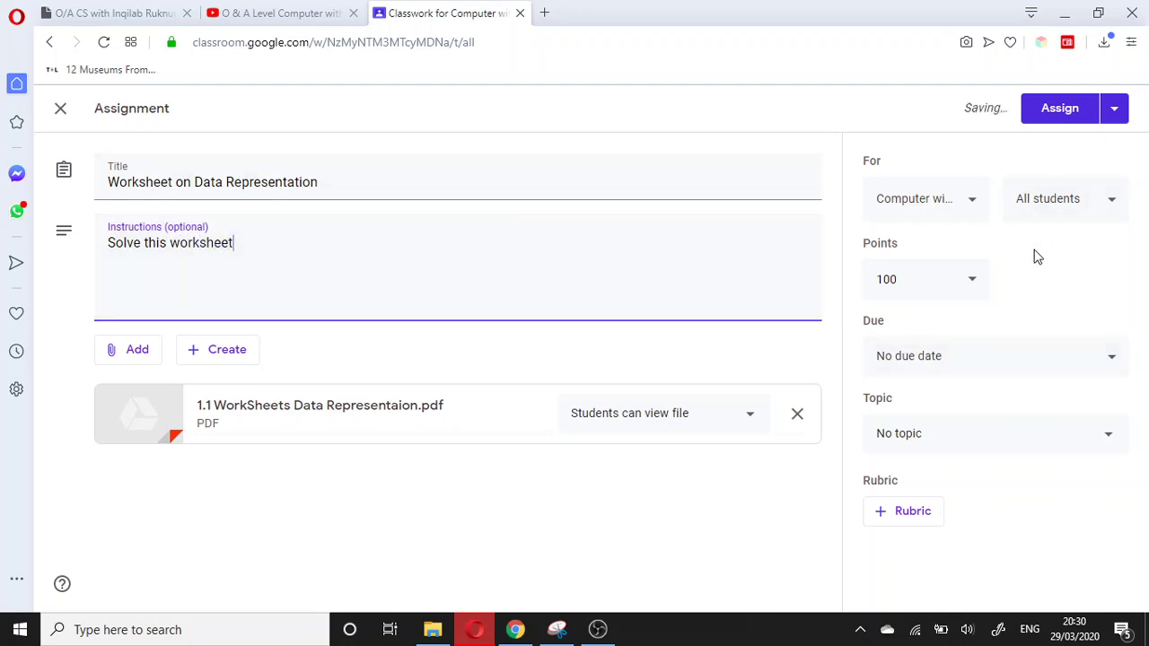
click(969, 294)
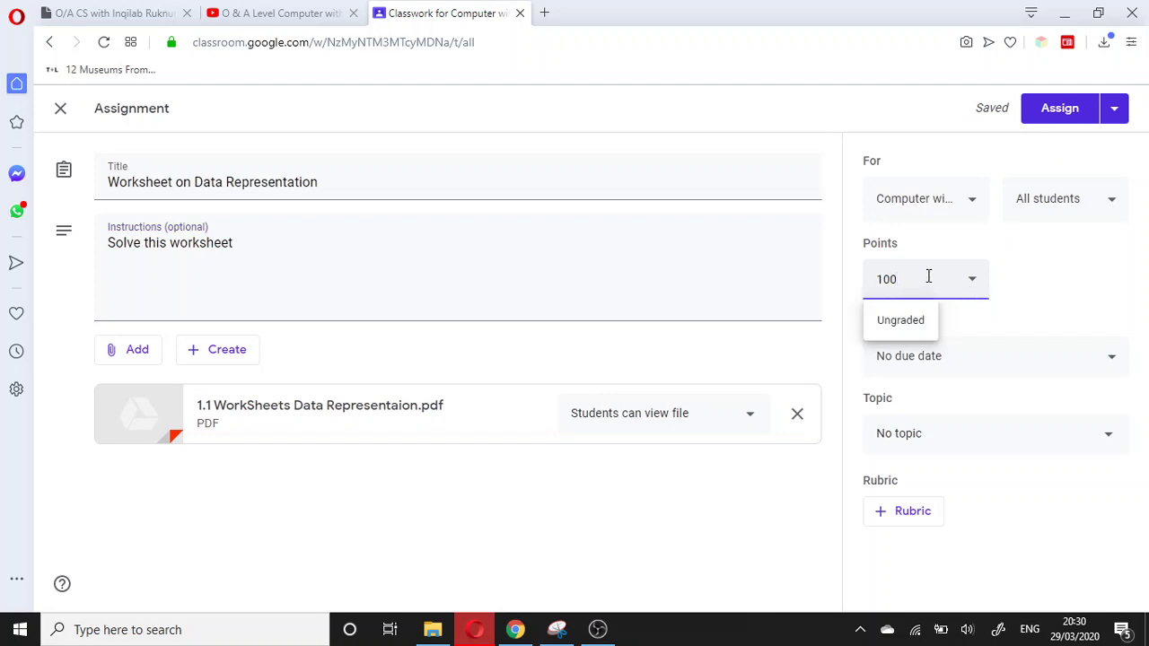
drag(929, 277, 839, 283)
text(20)
click(1078, 284)
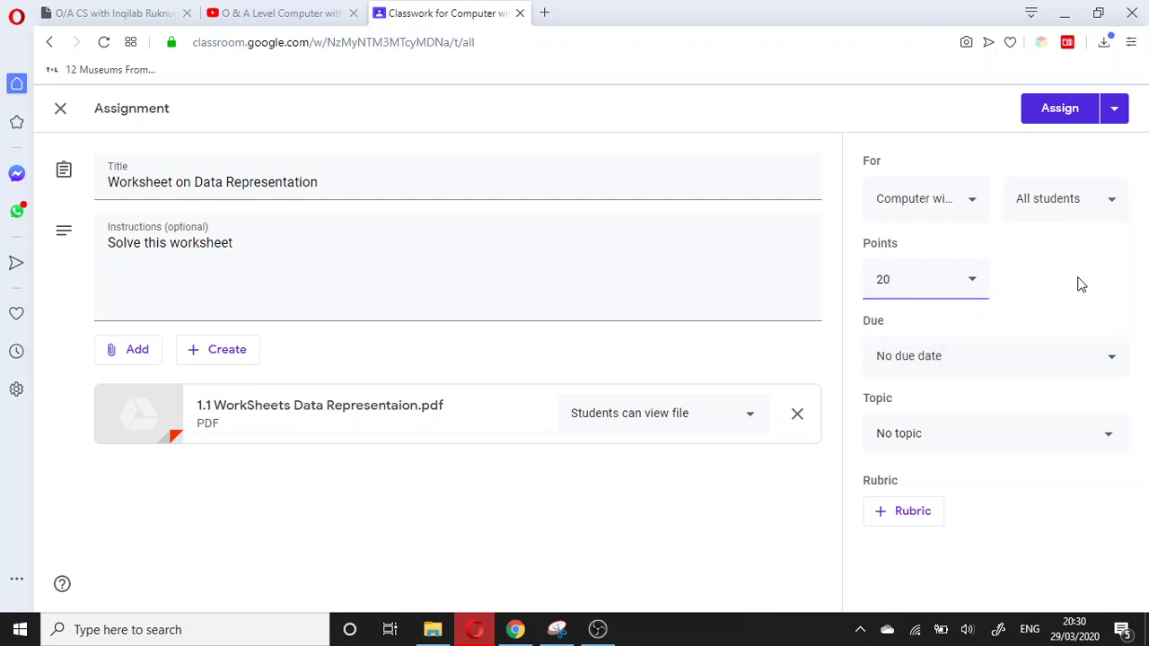
Step: Set the due date to Mar 31, 2020 at 11:59 PM and assign the worksheet to all students
click(1017, 365)
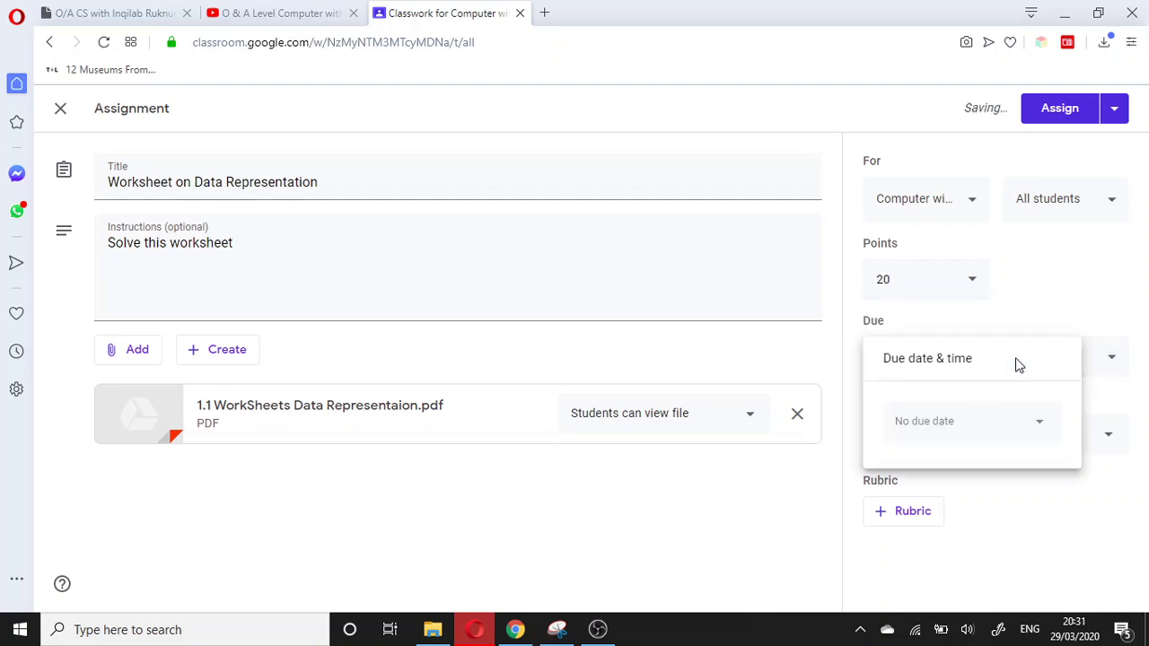
click(979, 444)
click(953, 380)
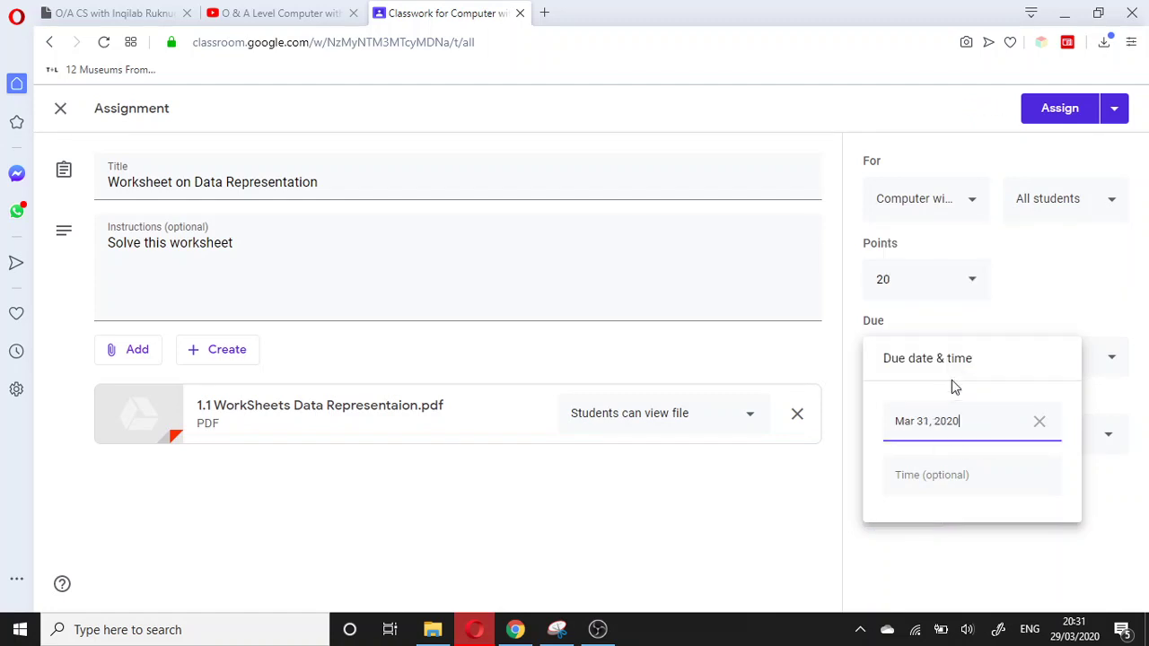
click(983, 477)
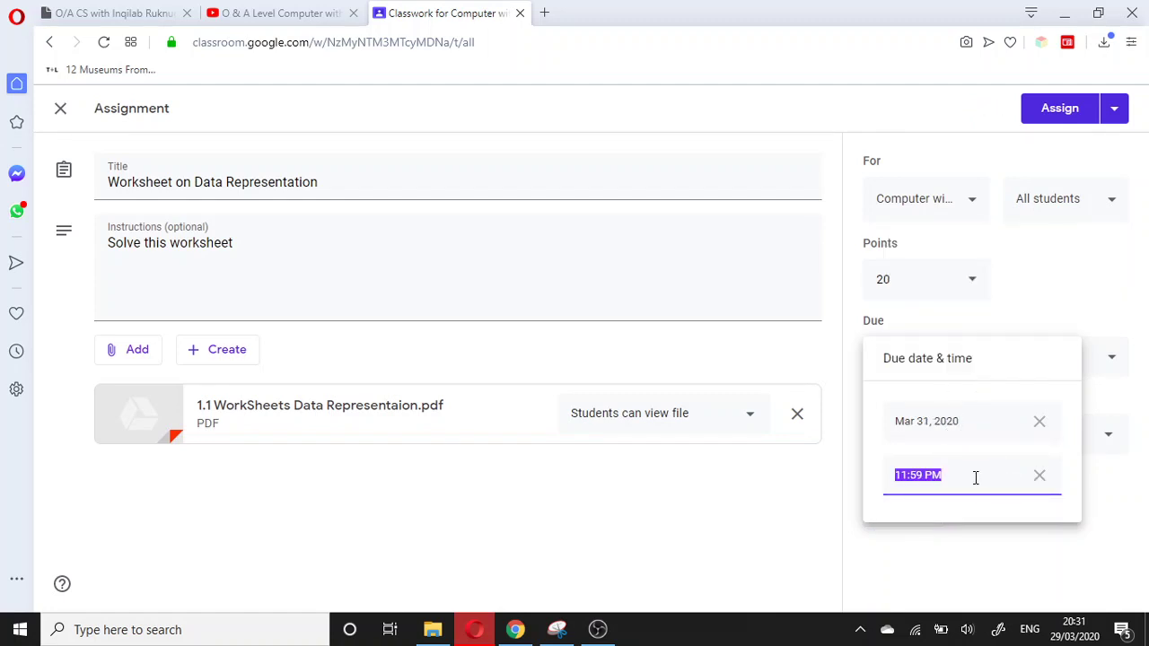
click(895, 581)
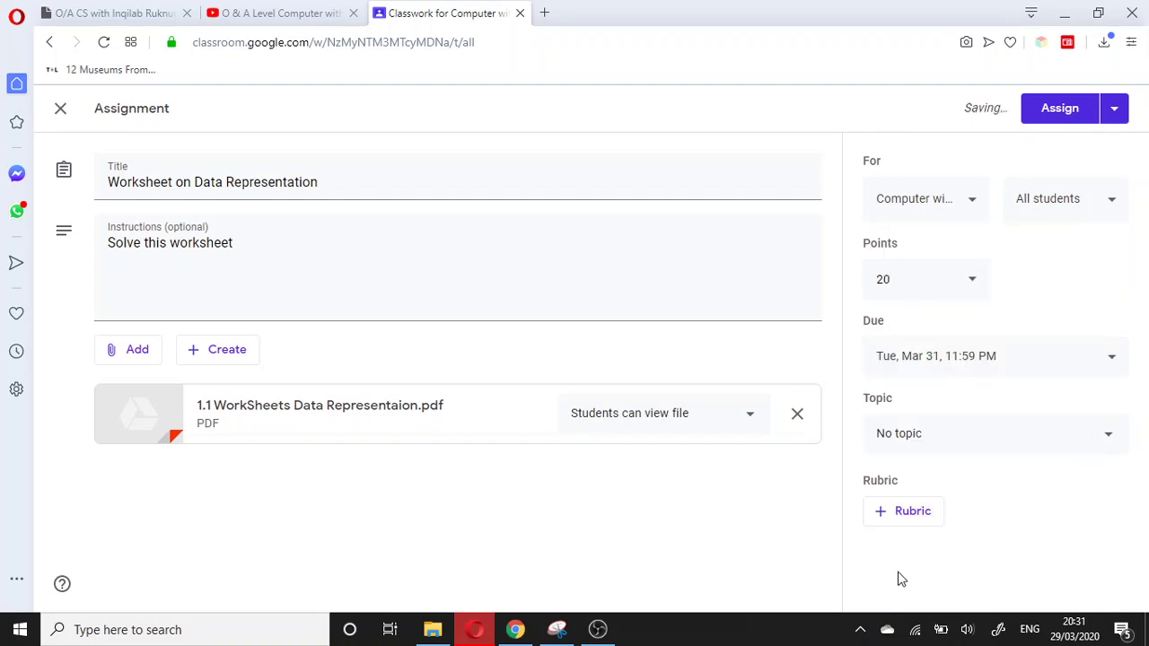
click(1048, 114)
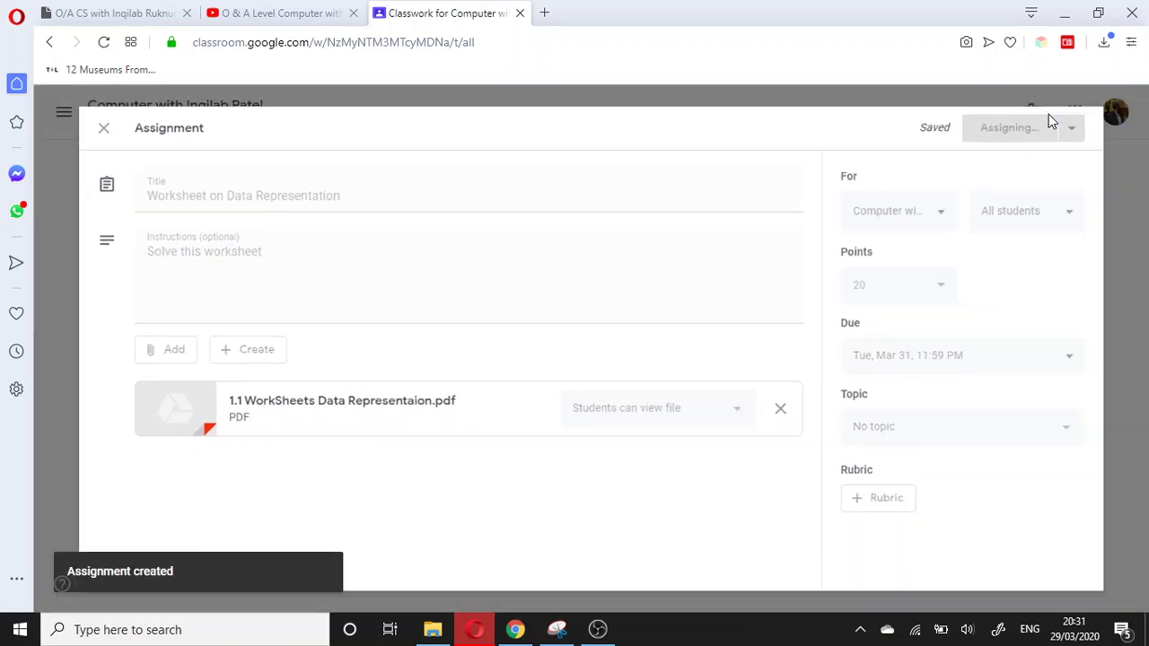
Step: Create a quiz assignment in the classwork and open its attached Blank Quiz form
click(345, 177)
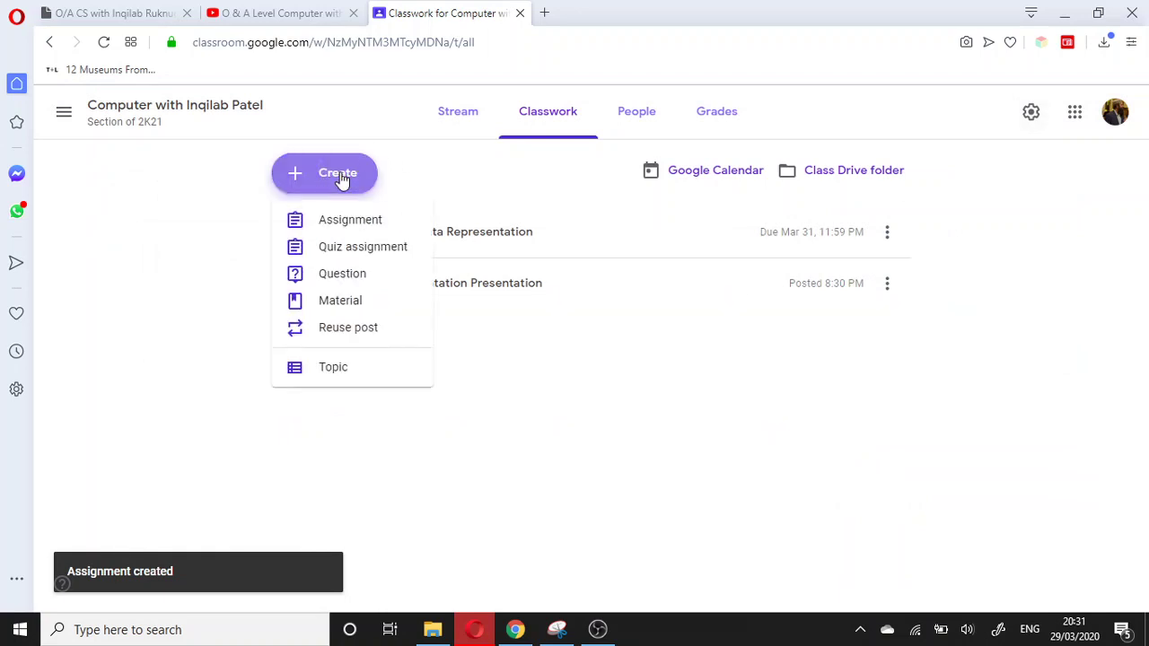
click(349, 255)
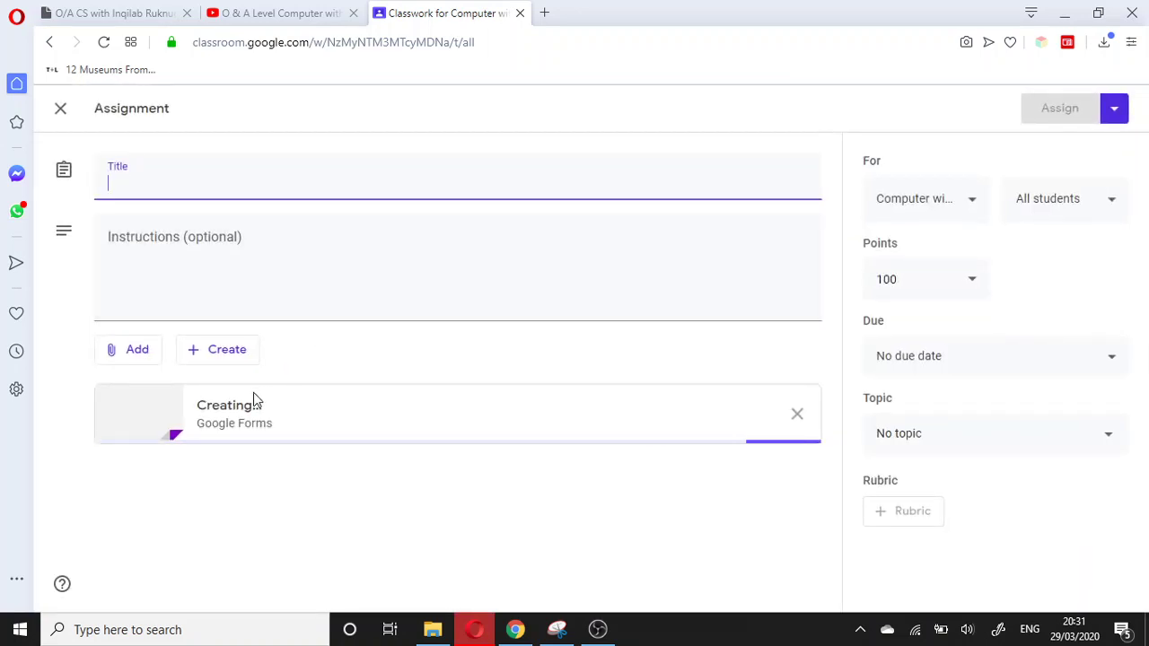
click(146, 357)
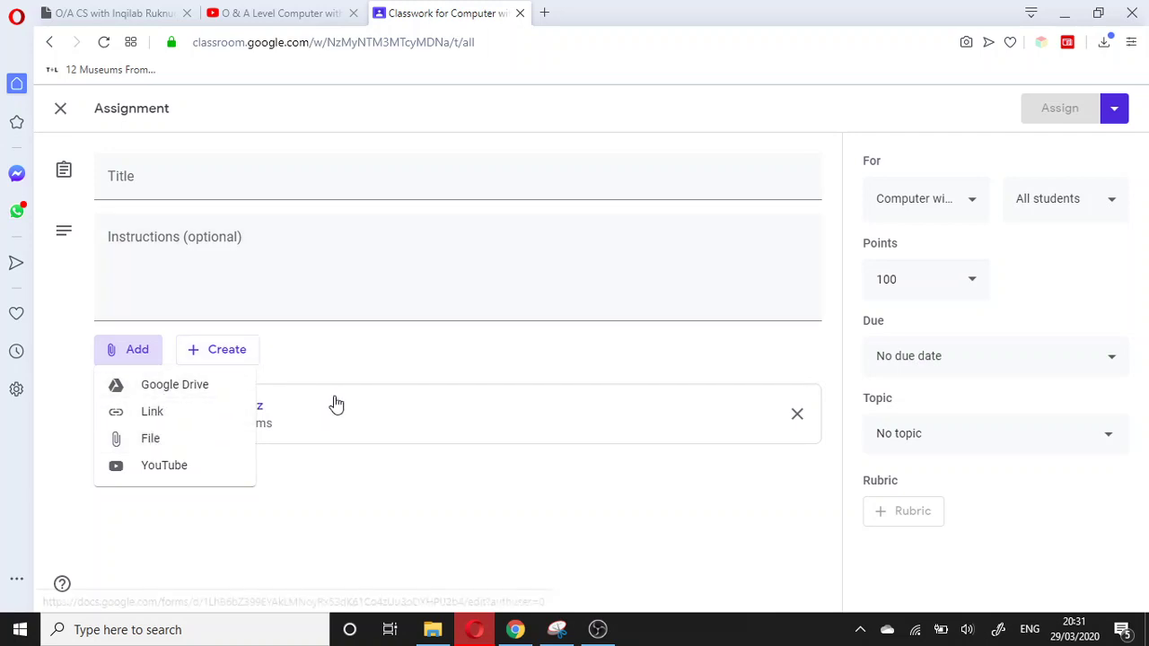
click(382, 508)
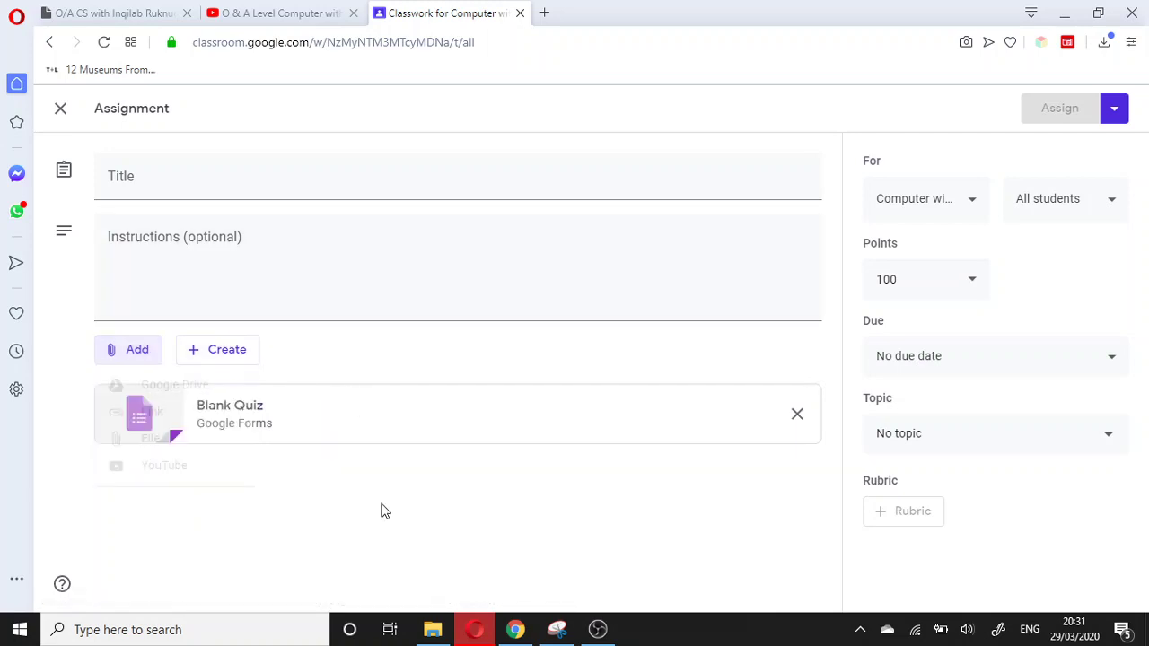
click(251, 416)
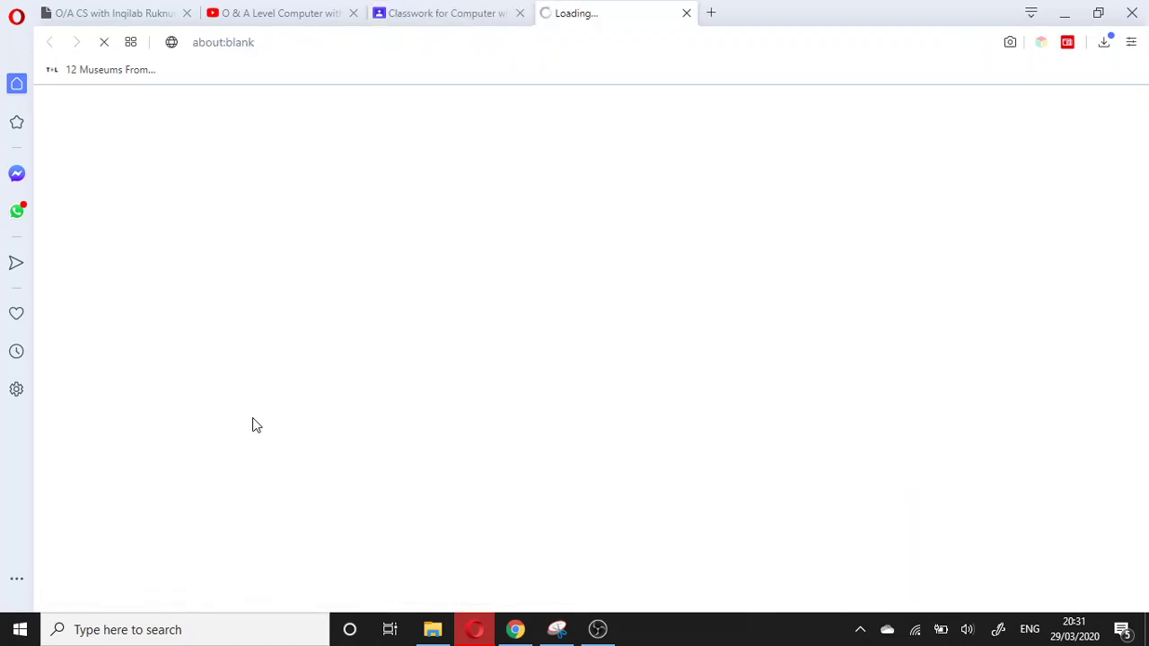